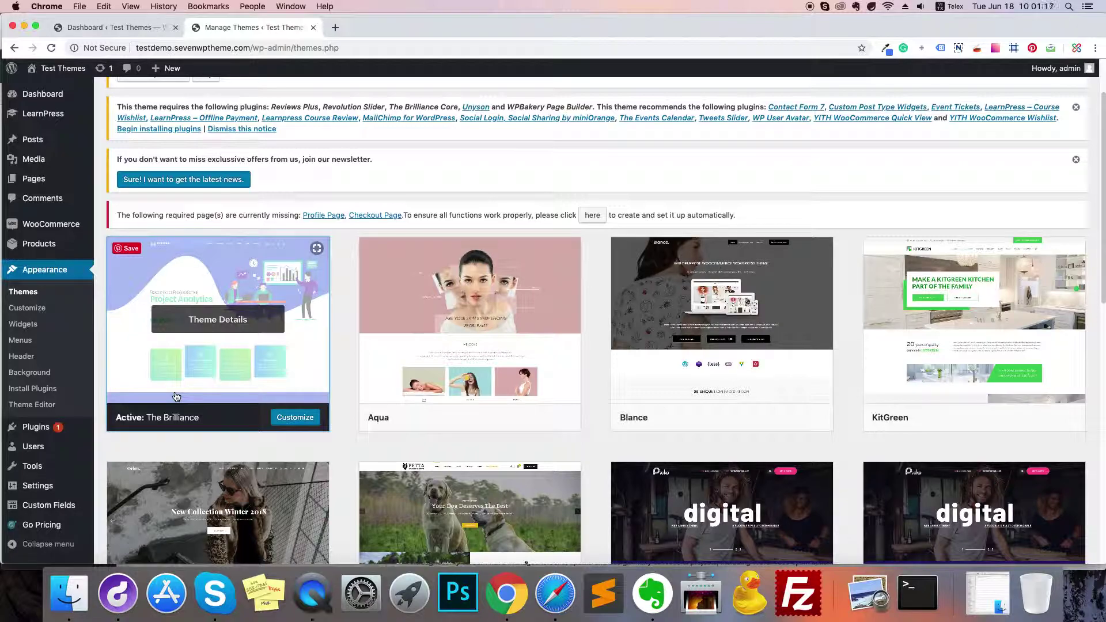
# Bulk-install all the plugins the theme requires and recommends from the Install Required Plugins page
pyautogui.click(166, 130)
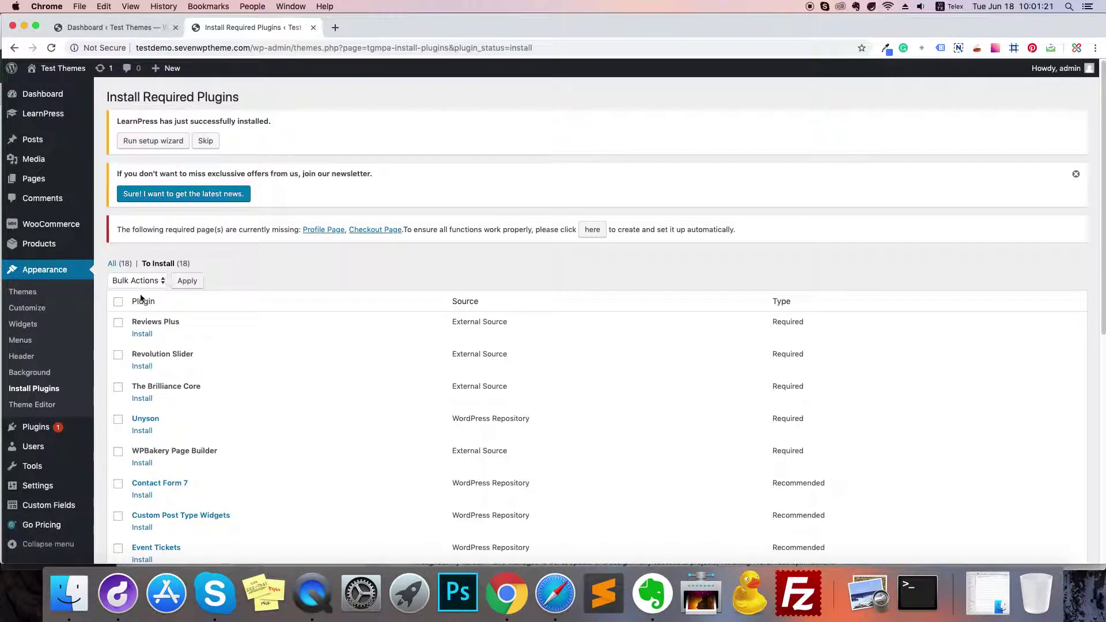
pyautogui.click(118, 302)
pyautogui.click(160, 286)
pyautogui.click(138, 292)
pyautogui.click(193, 282)
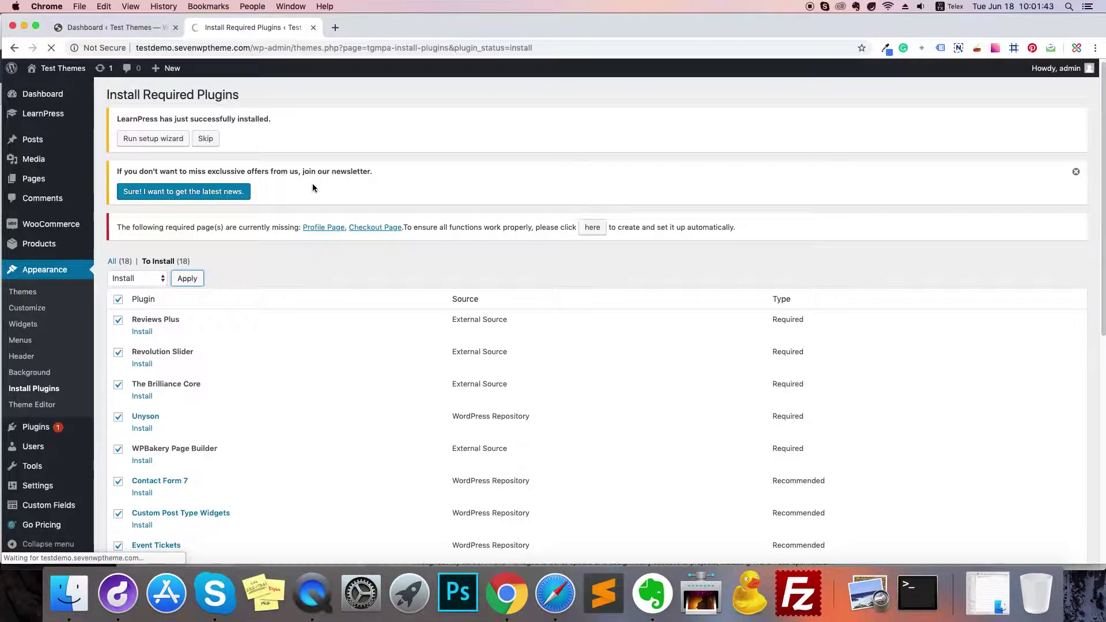
pyautogui.scroll(-2, 312, 183)
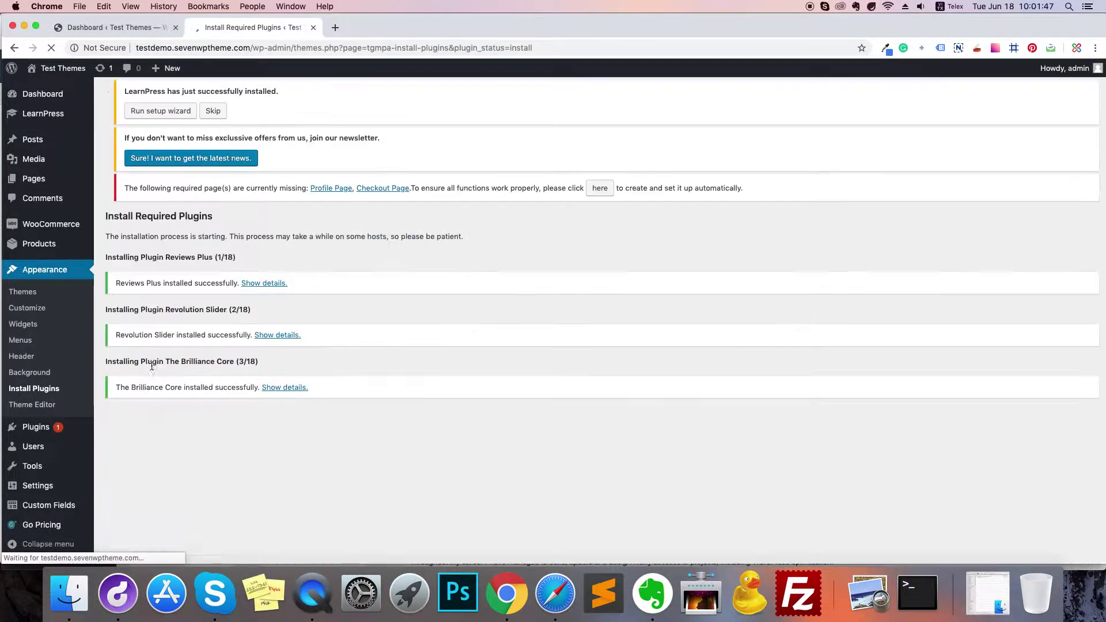
pyautogui.scroll(-15, 156, 366)
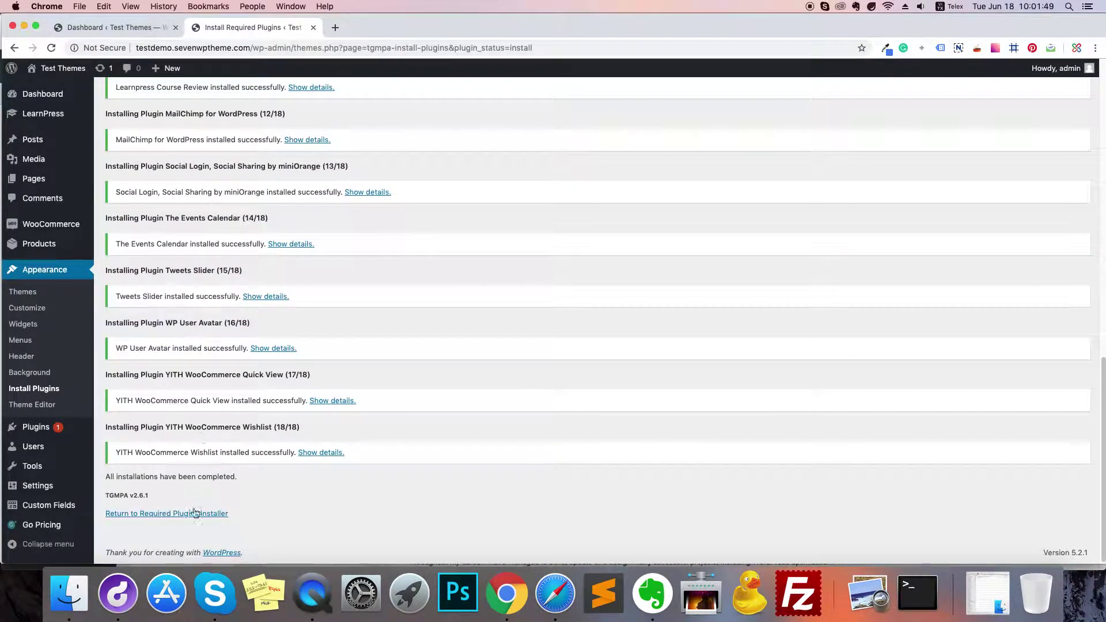
# Return to the required plugins installer, bulk-activate all the installed plugins, and activate the leftover Reviews Plus plugin
pyautogui.click(187, 515)
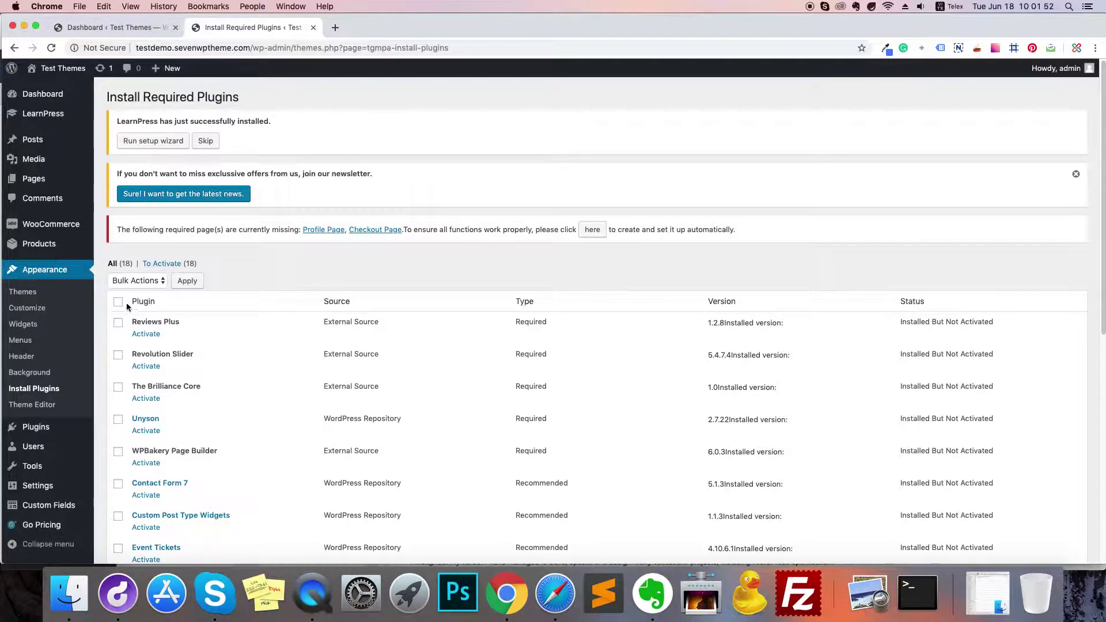
pyautogui.click(118, 304)
pyautogui.click(128, 281)
pyautogui.click(135, 312)
pyautogui.click(186, 282)
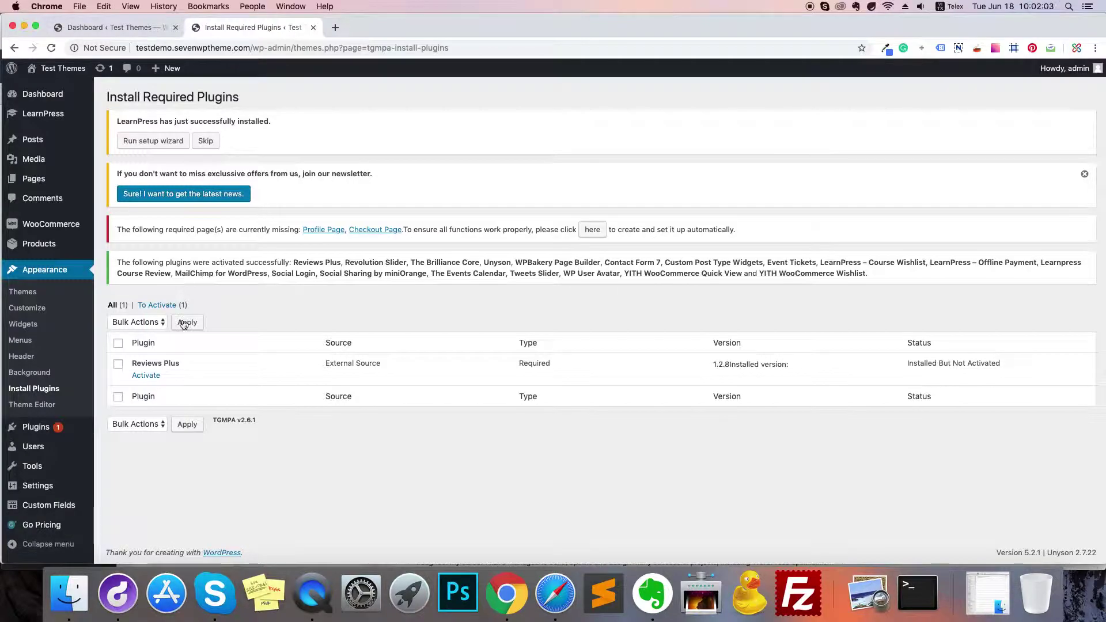
pyautogui.click(154, 380)
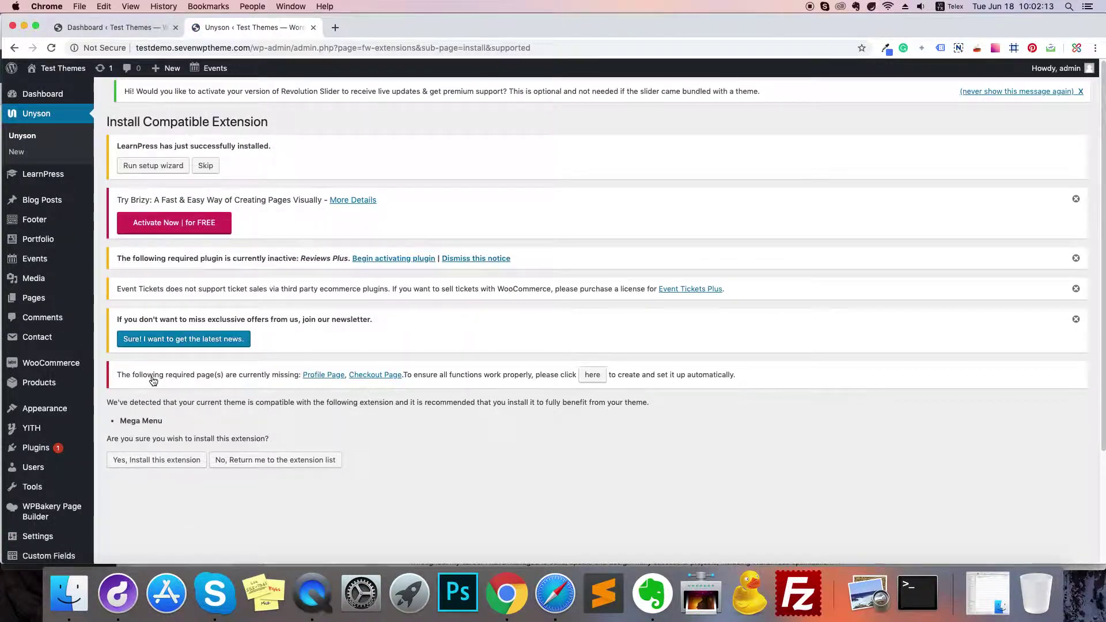
# Install the compatible Mega Menu extension for Unyson and return to the extensions page
pyautogui.click(158, 460)
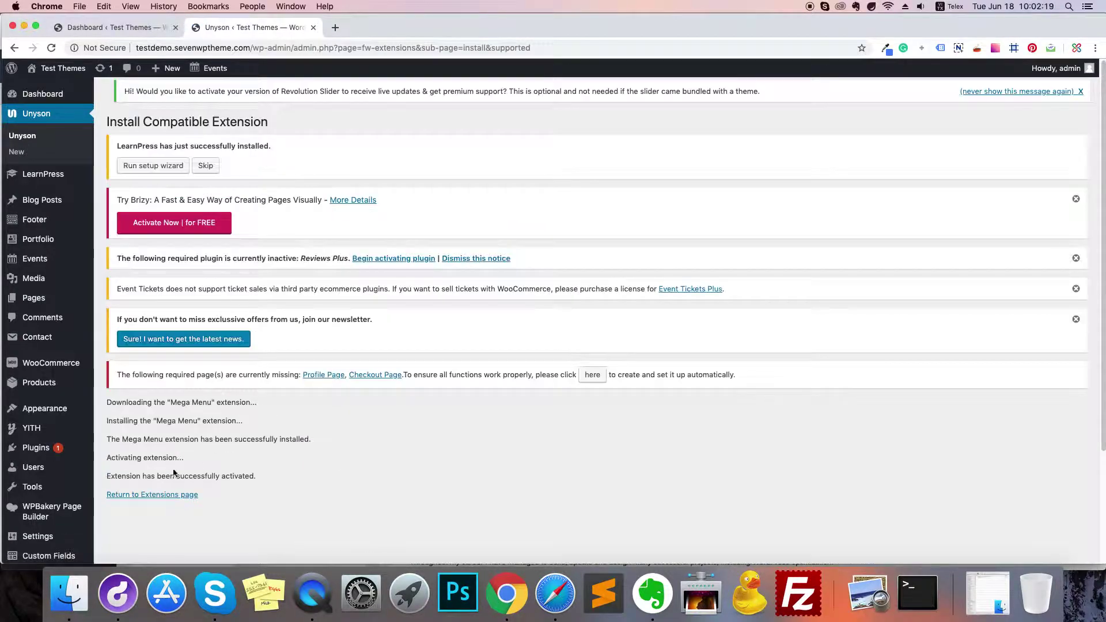
pyautogui.click(168, 497)
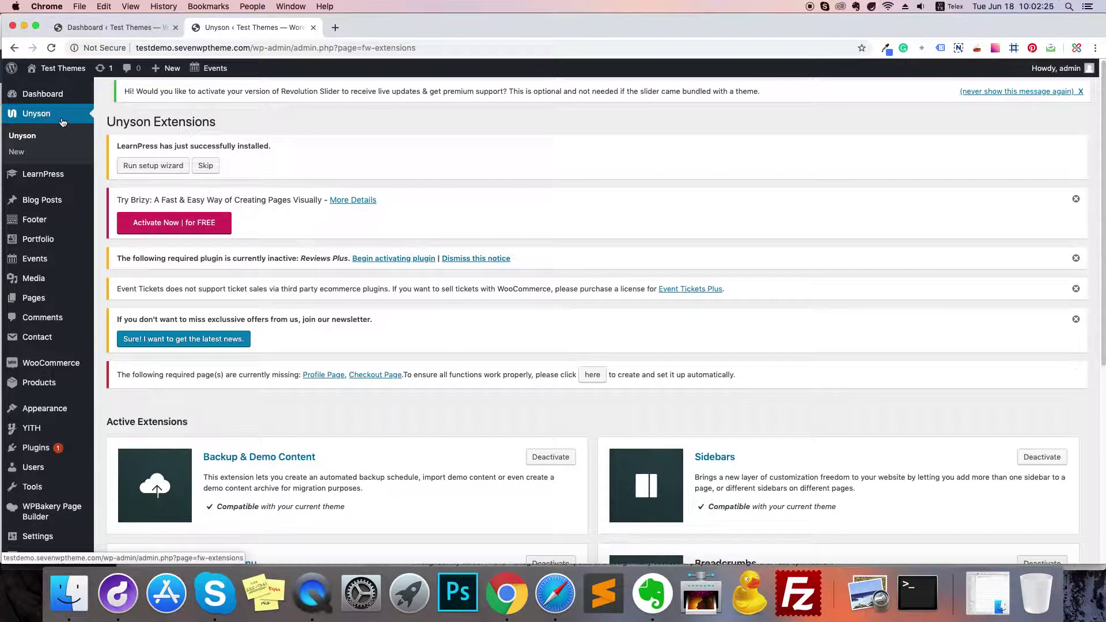
# Dismiss the newsletter, Event Tickets and inactive-plugin notices, and review the theme compatibility of the active Unyson extensions
pyautogui.scroll(-5, 242, 205)
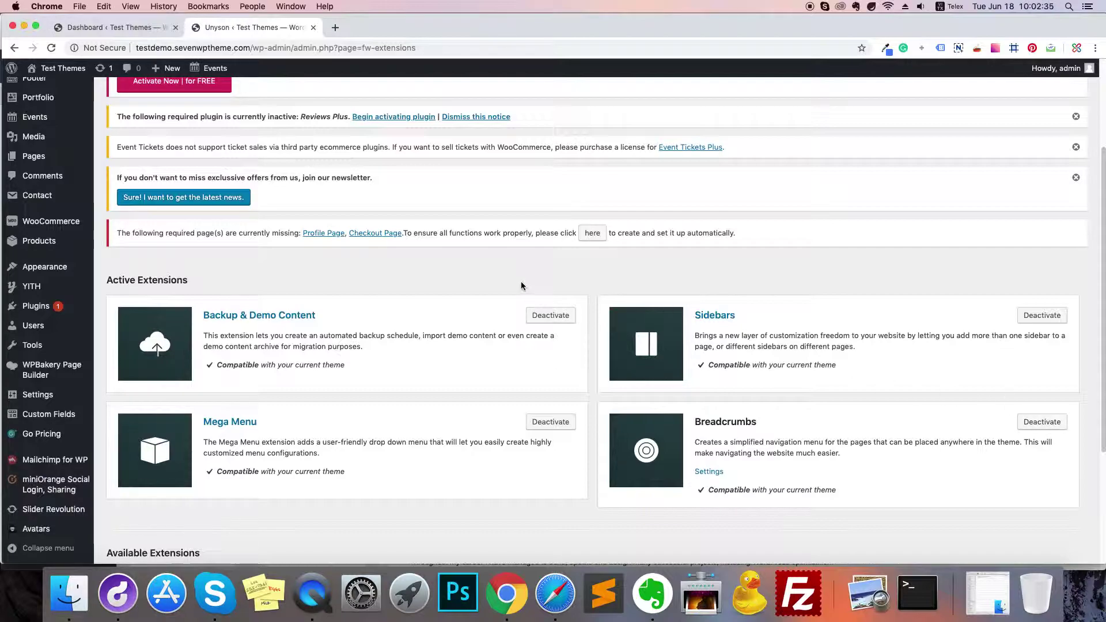
pyautogui.click(1075, 178)
pyautogui.click(1076, 147)
pyautogui.click(1075, 116)
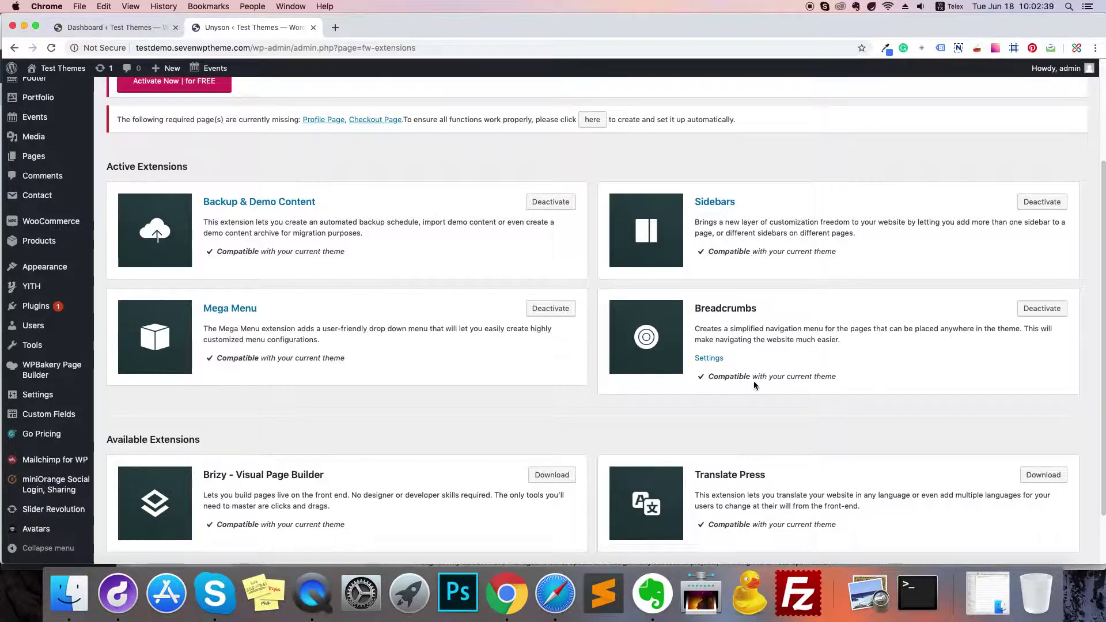
pyautogui.moveTo(708, 380); pyautogui.dragTo(835, 378)
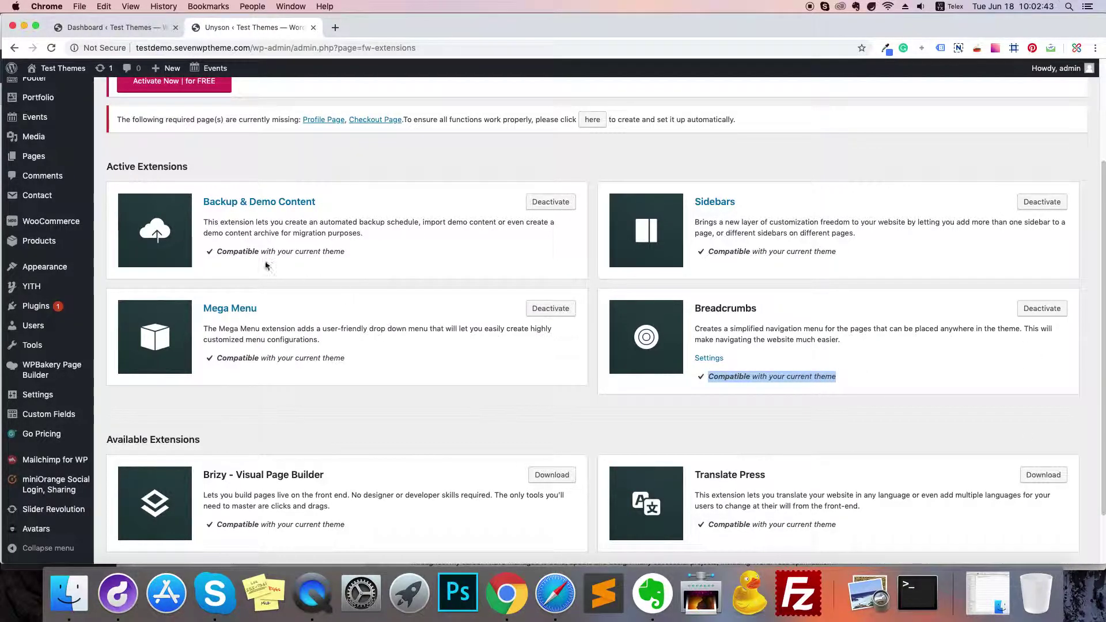
pyautogui.moveTo(349, 258); pyautogui.dragTo(199, 203)
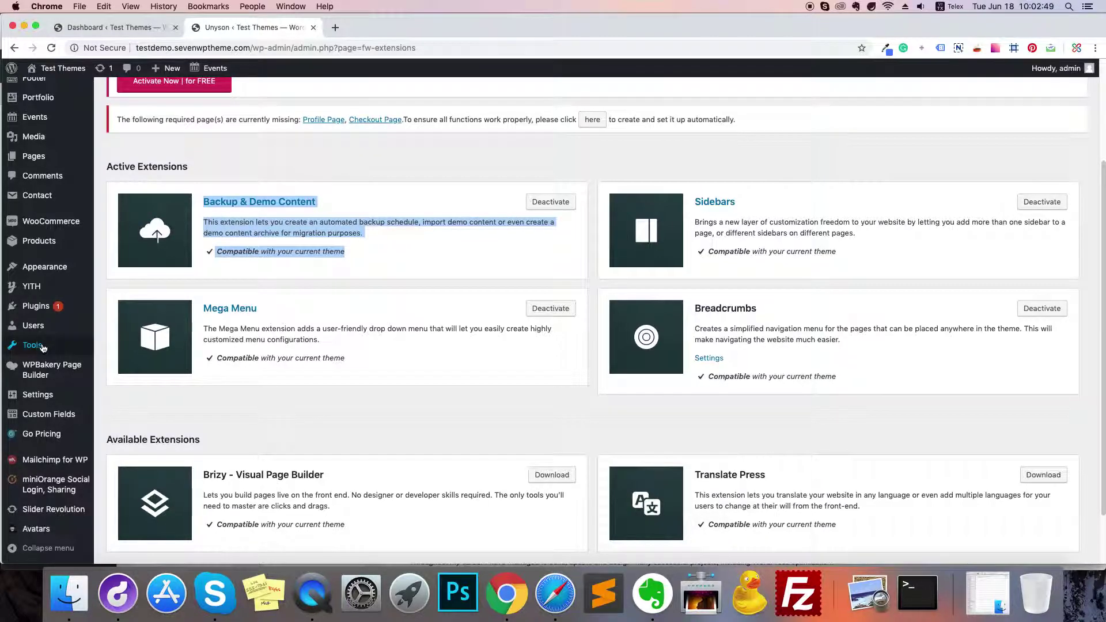
# Open the Demo Content Install page and skip the LearnPress setup wizard
pyautogui.moveTo(32, 345)
pyautogui.click(136, 448)
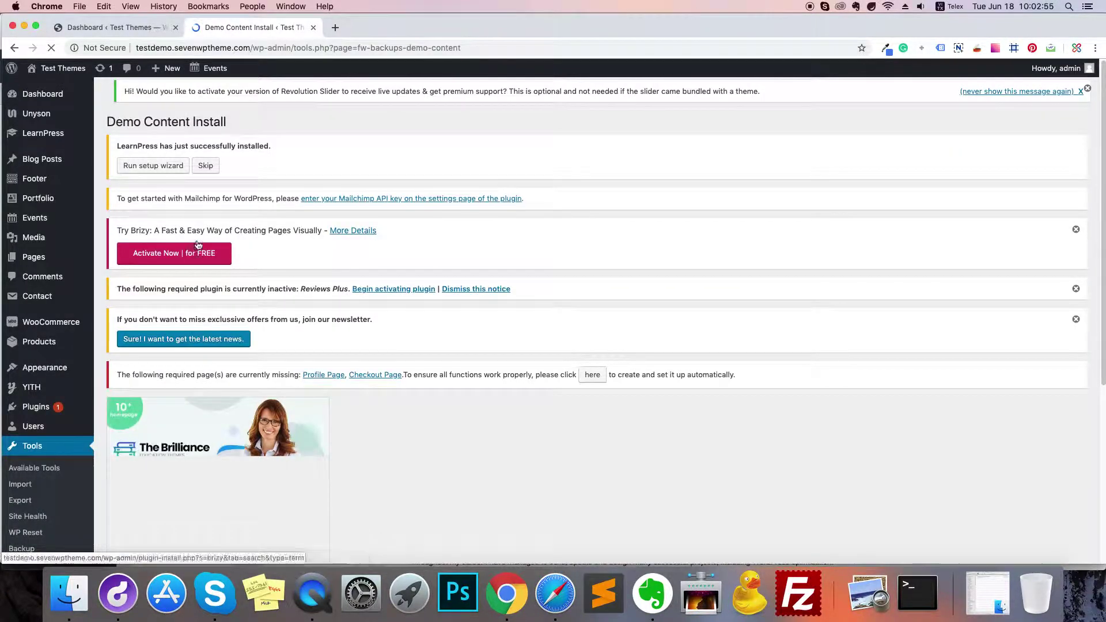
pyautogui.click(205, 166)
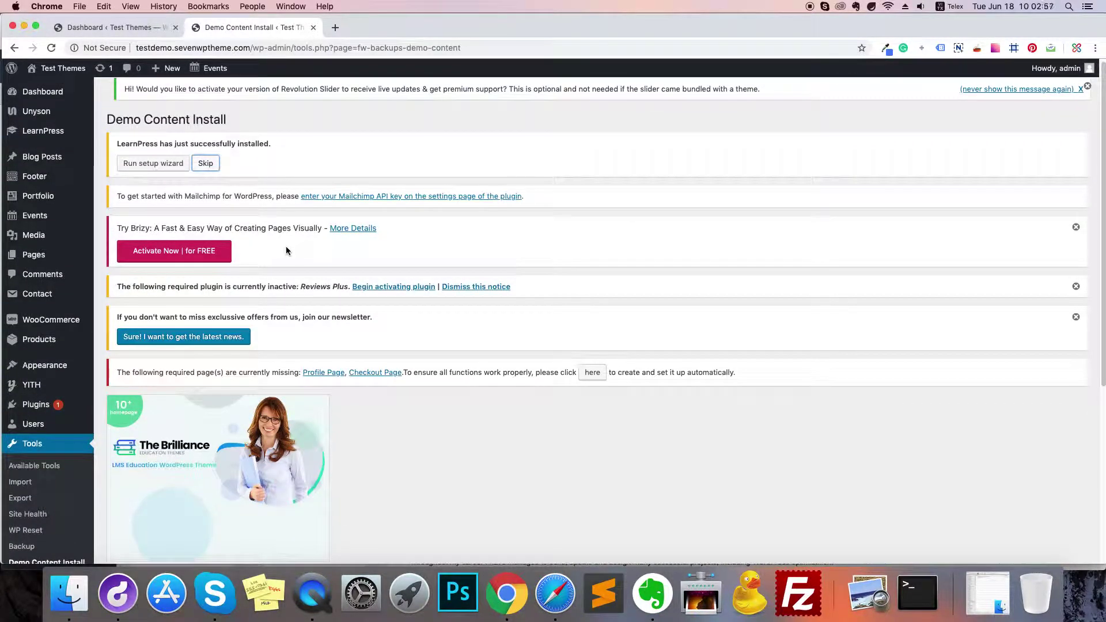
# Open the live preview of The Brilliance Demo in a separate tab and return to the demo installation page
pyautogui.scroll(-3, 259, 317)
pyautogui.moveTo(230, 386)
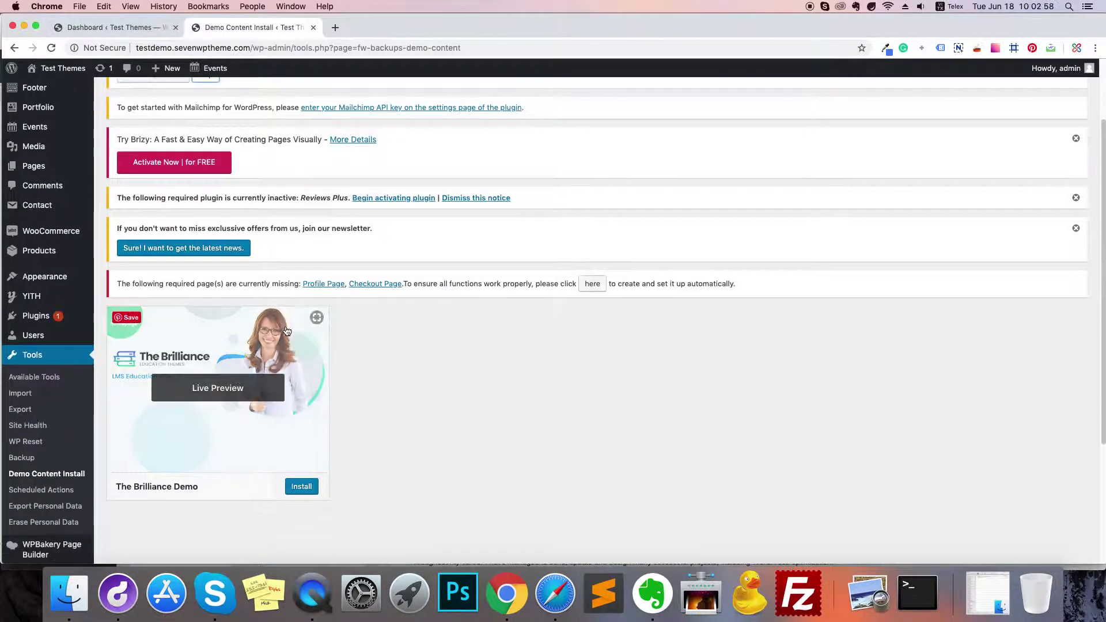
pyautogui.click(235, 387)
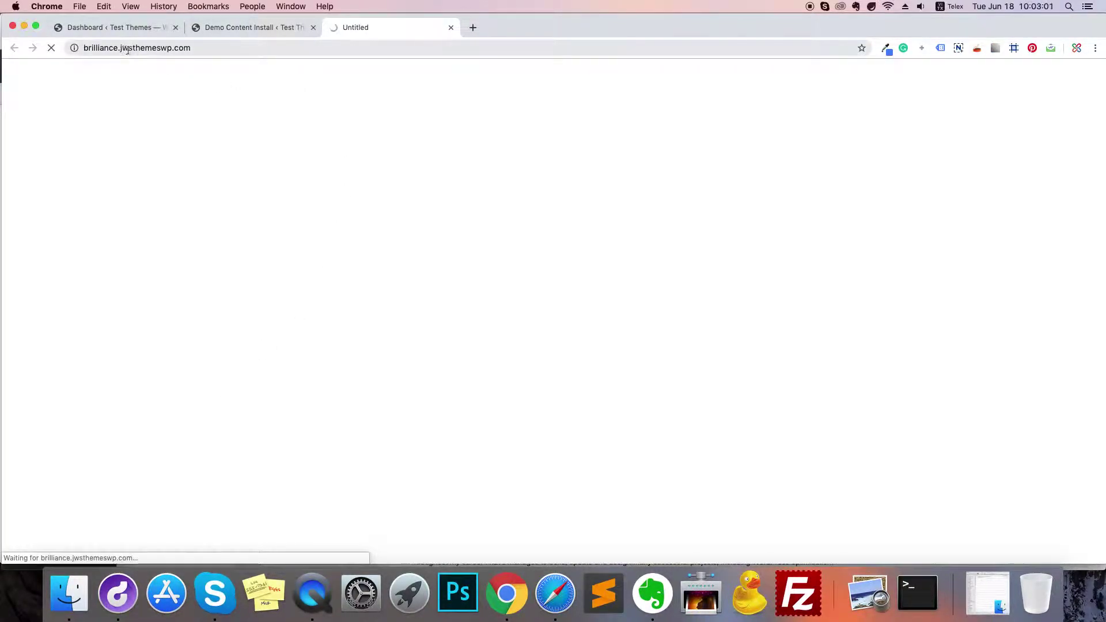
pyautogui.click(256, 27)
# Install The Brilliance Demo content, reading the content-deletion warning before accepting it
pyautogui.scroll(-4, 462, 312)
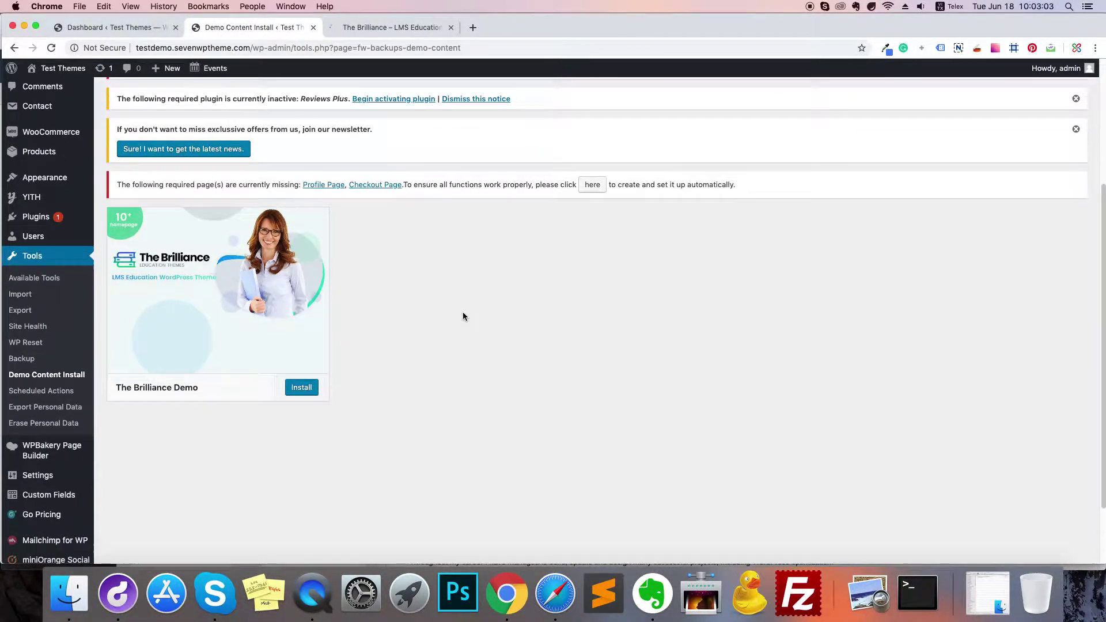
pyautogui.scroll(-3, 462, 316)
pyautogui.moveTo(232, 221)
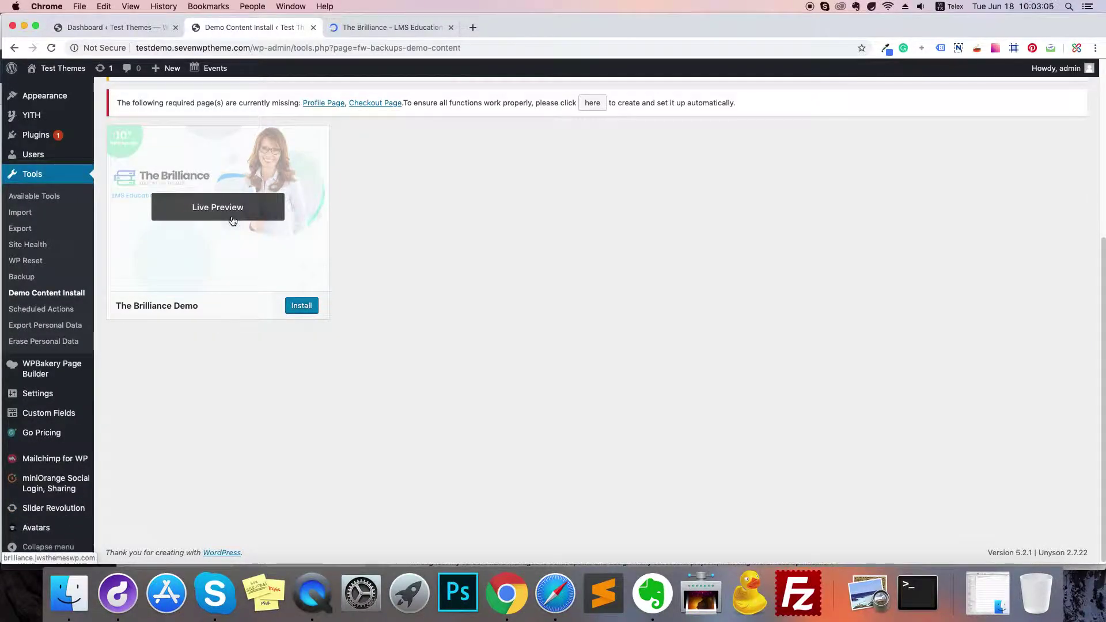
pyautogui.click(302, 306)
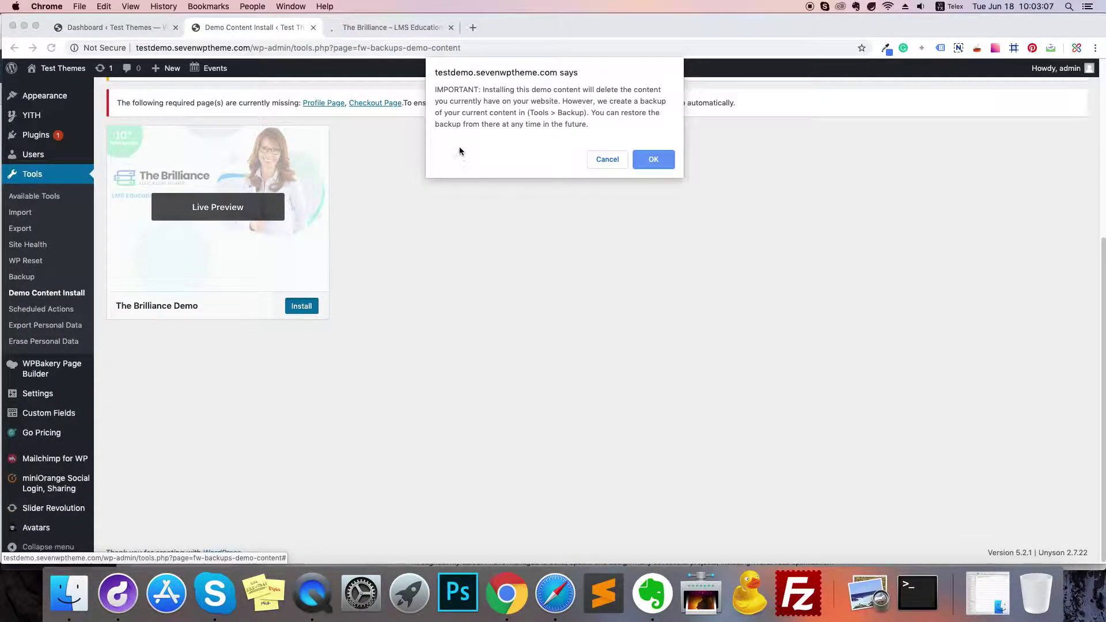
pyautogui.moveTo(435, 88); pyautogui.dragTo(603, 142)
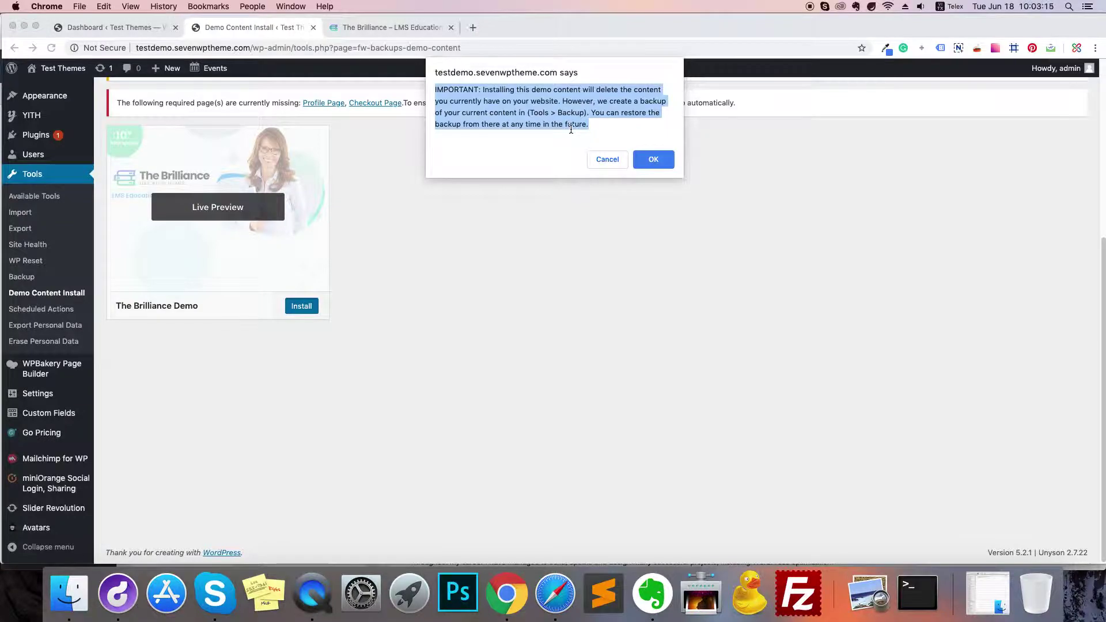
pyautogui.click(652, 160)
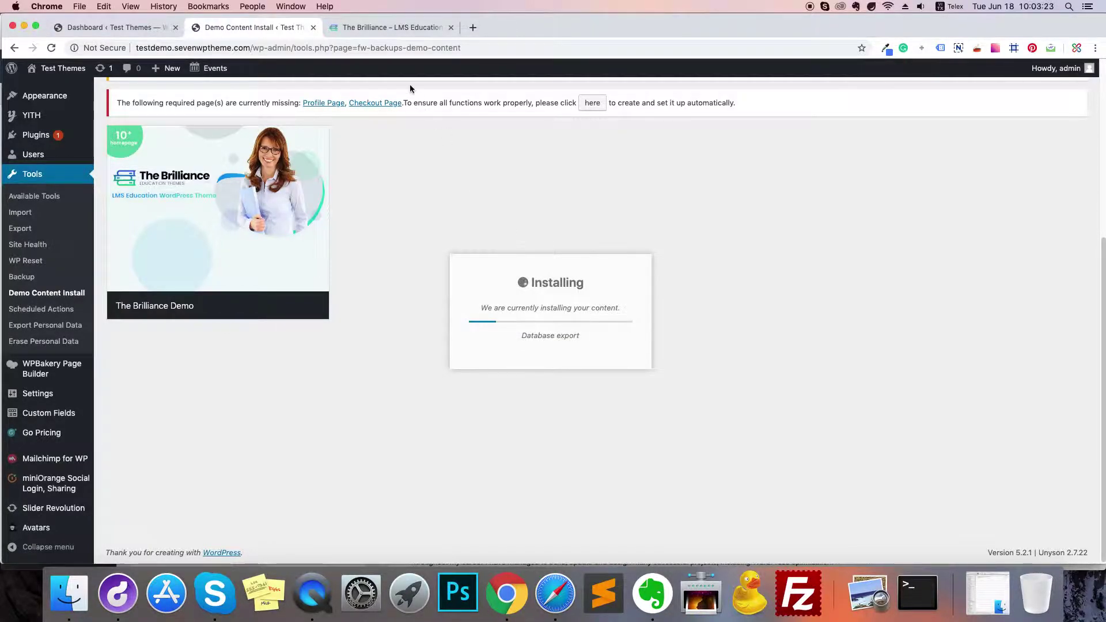
# Examine The Brilliance live demo site, including its homepage variants, blog and footer layouts, and the One Click Demo Import feature
pyautogui.click(379, 27)
pyautogui.scroll(-4, 371, 197)
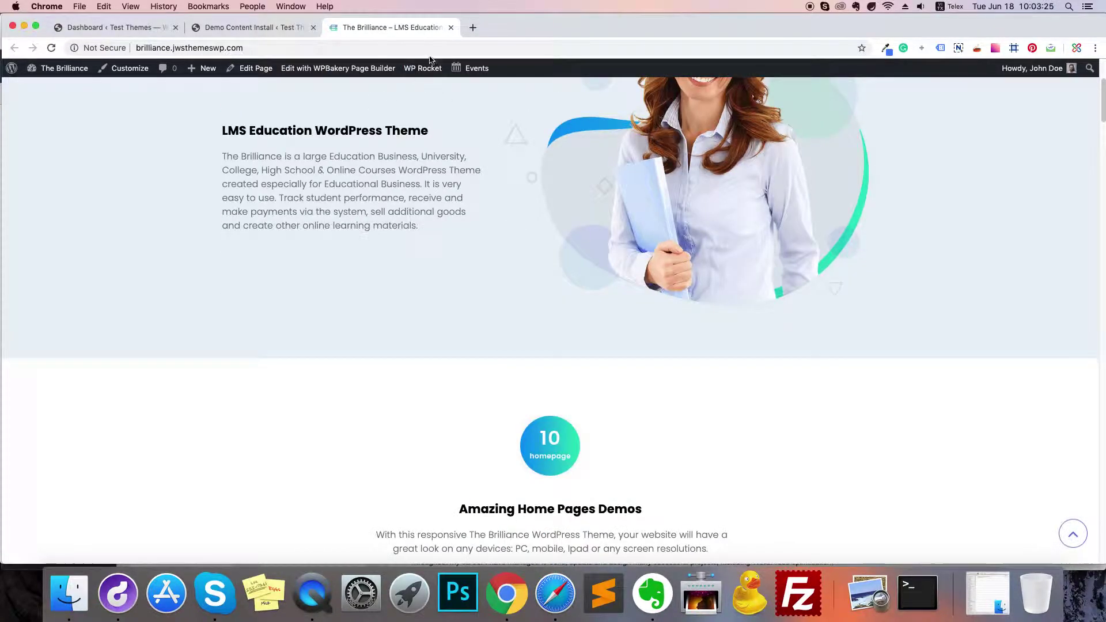
pyautogui.scroll(-5, 440, 157)
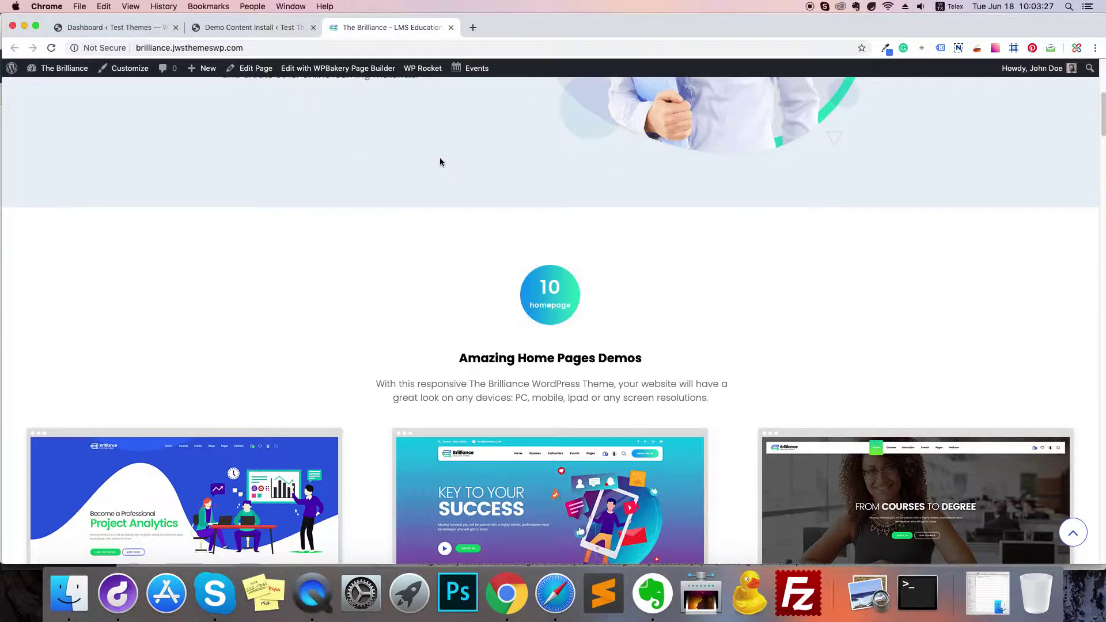
pyautogui.scroll(-9, 557, 191)
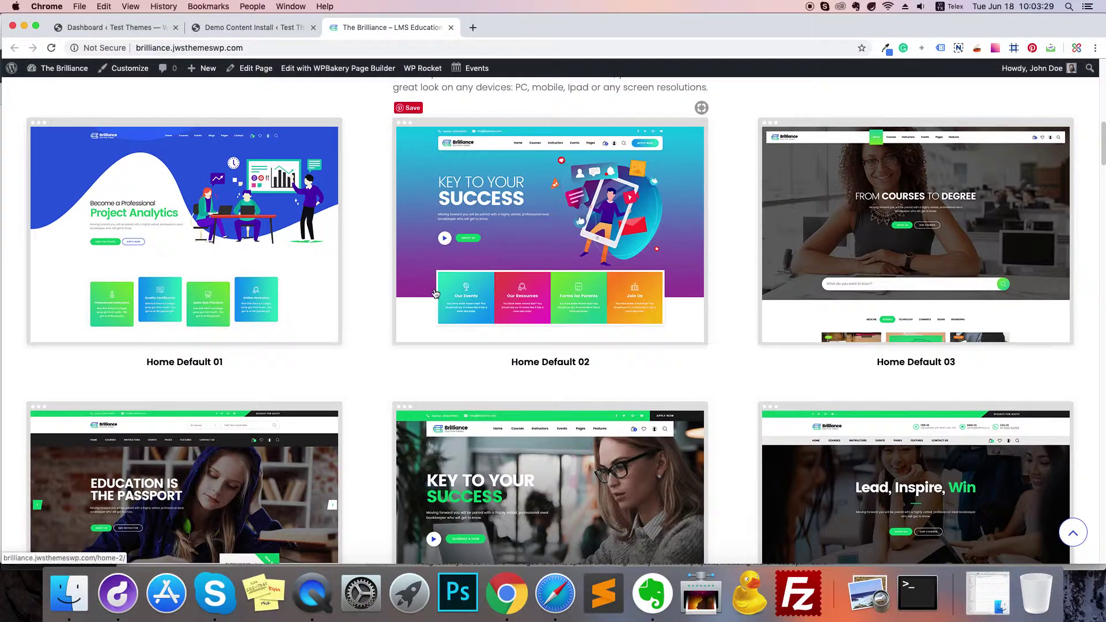
pyautogui.scroll(-14, 433, 301)
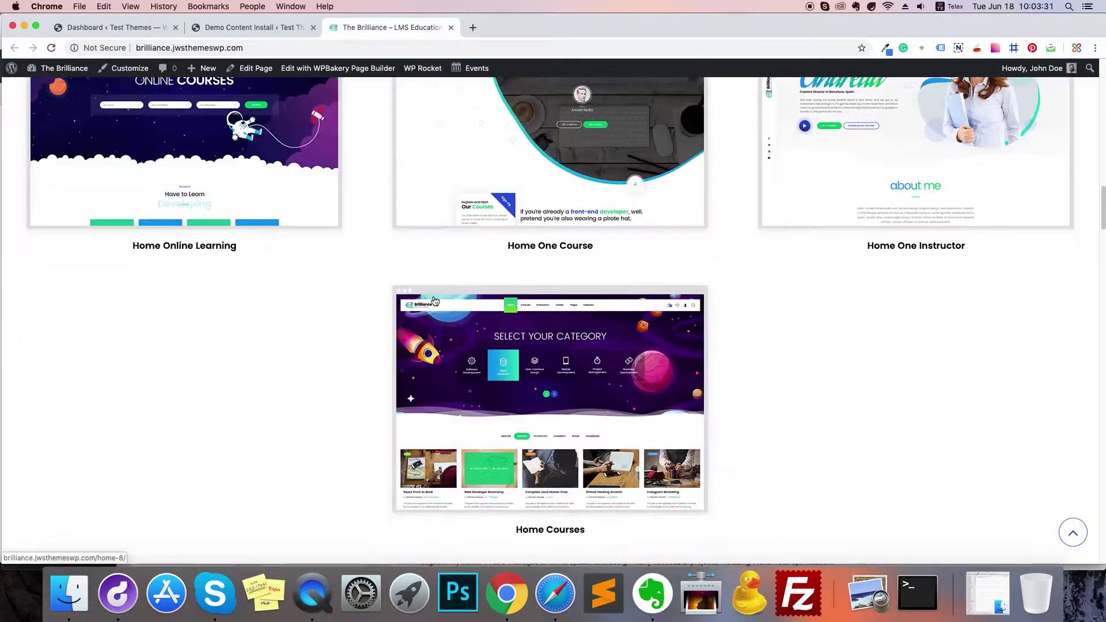
pyautogui.scroll(-20, 434, 300)
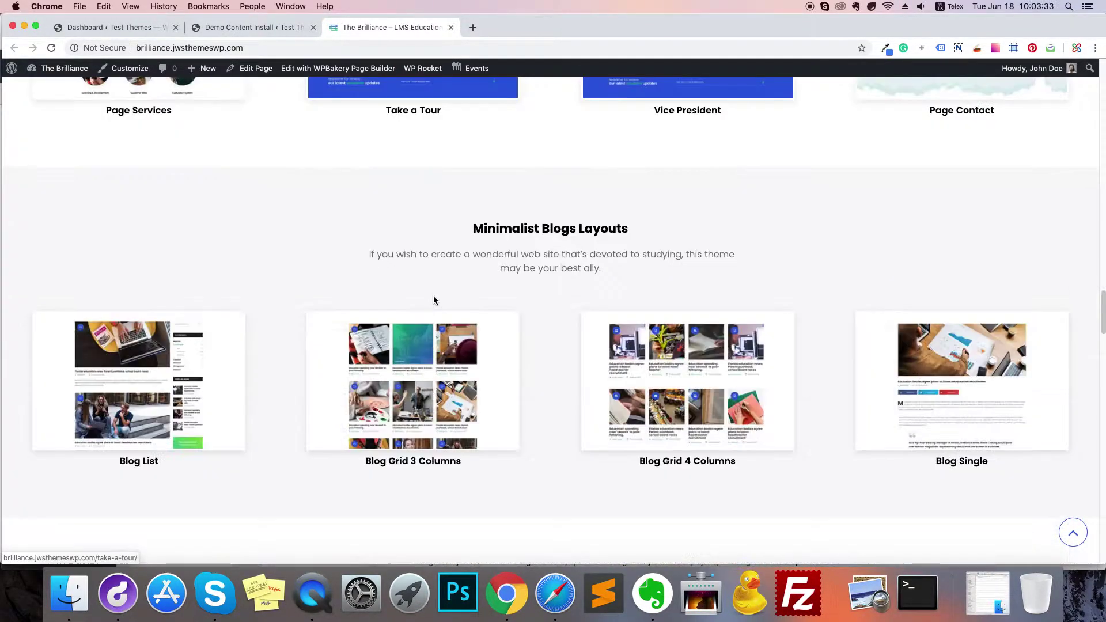
pyautogui.scroll(-20, 434, 300)
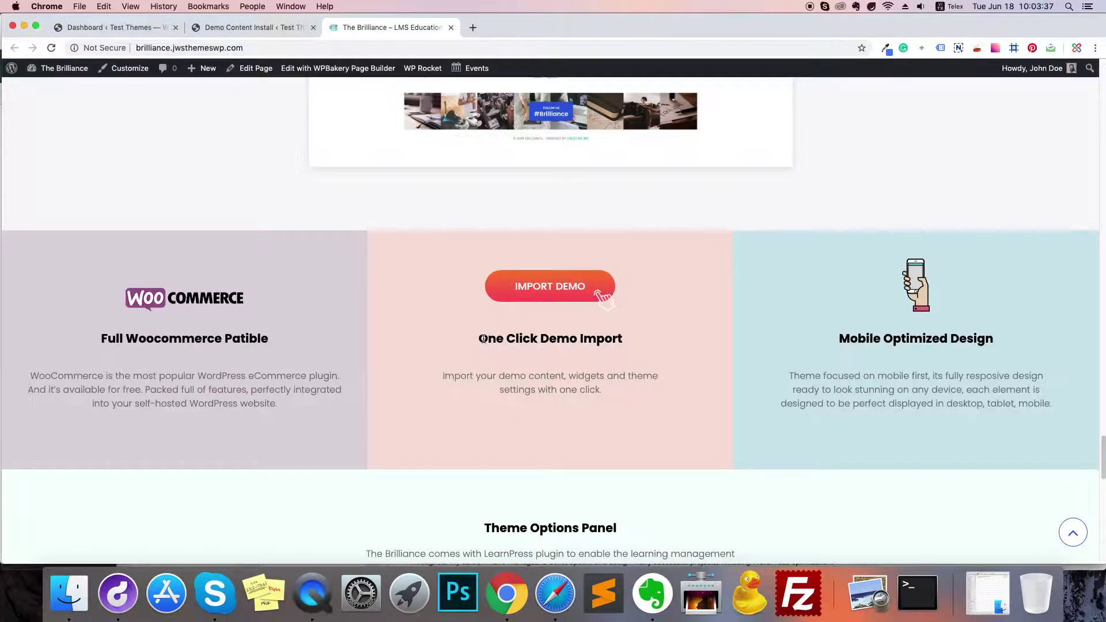
pyautogui.moveTo(481, 339); pyautogui.dragTo(602, 391)
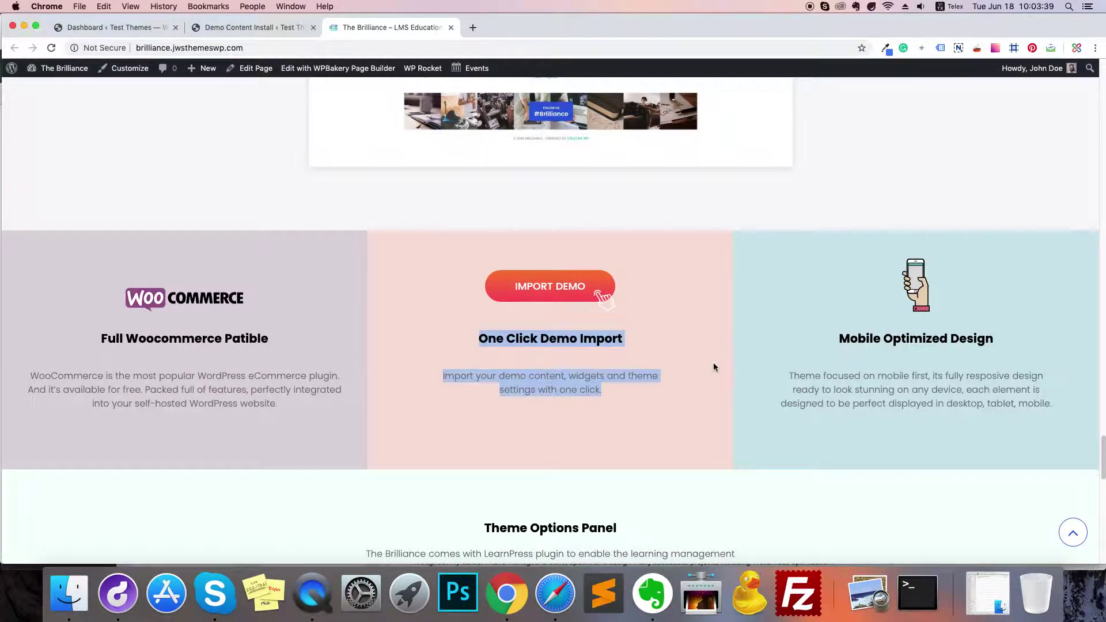
pyautogui.scroll(-8, 713, 367)
pyautogui.scroll(-2, 431, 372)
pyautogui.scroll(15, 805, 416)
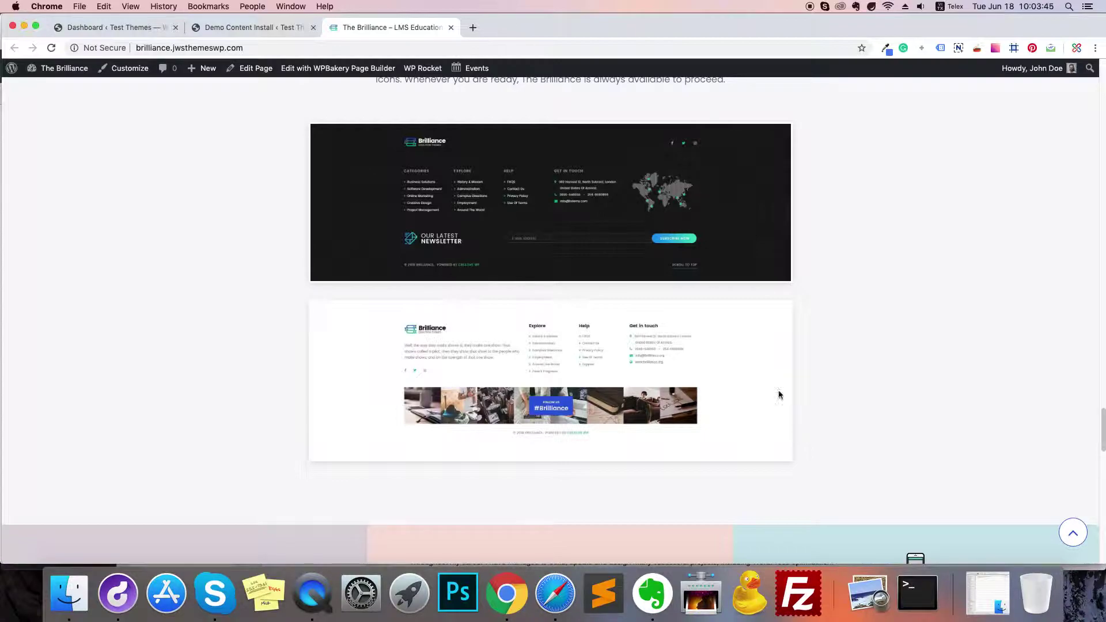
# Check the demo installation progress, reload the test site's dashboard, and return to the live demo site
pyautogui.click(272, 27)
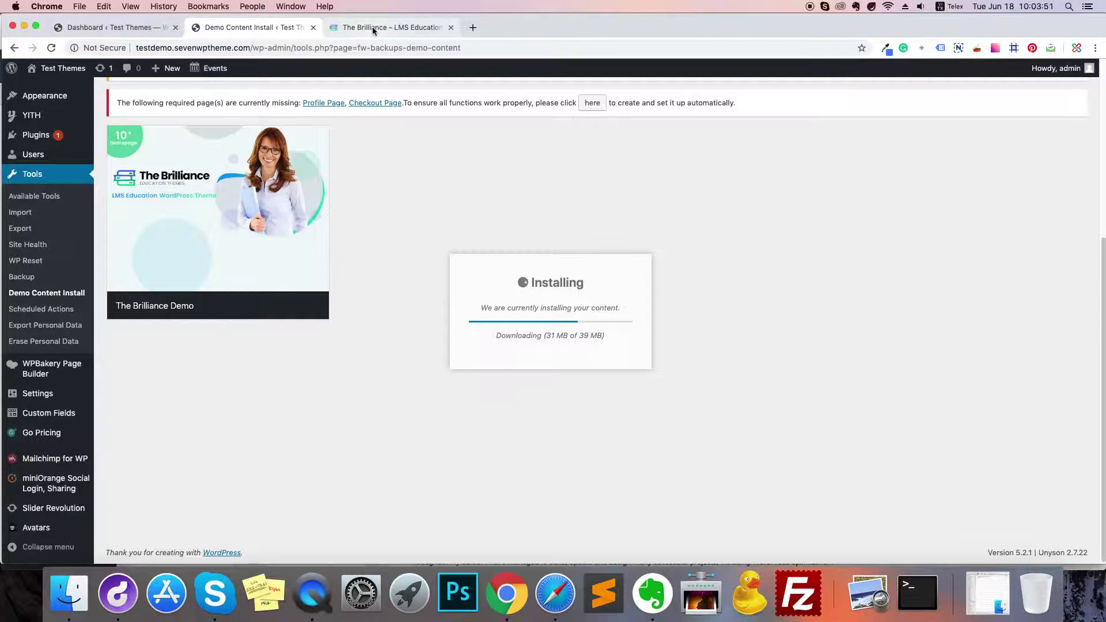
pyautogui.click(136, 25)
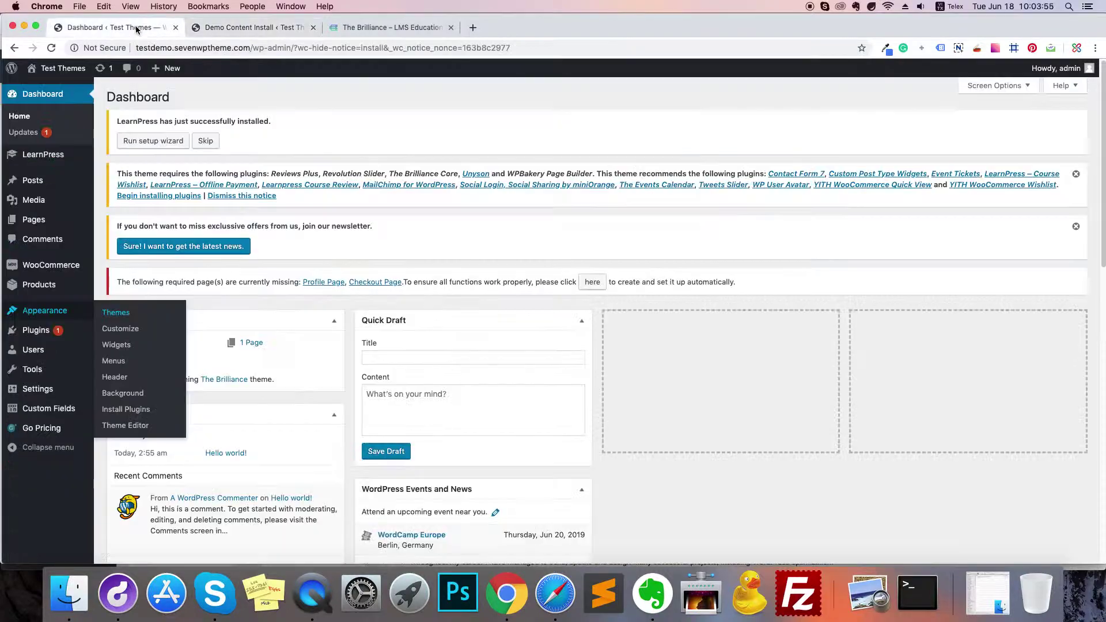
pyautogui.scroll(-1, 300, 140)
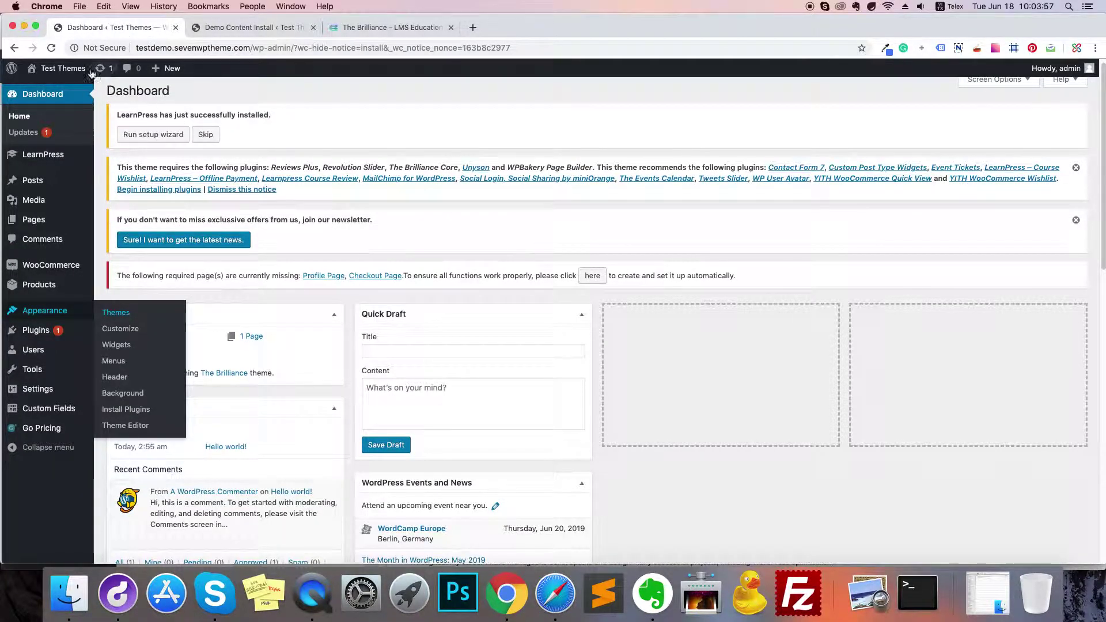
pyautogui.click(53, 49)
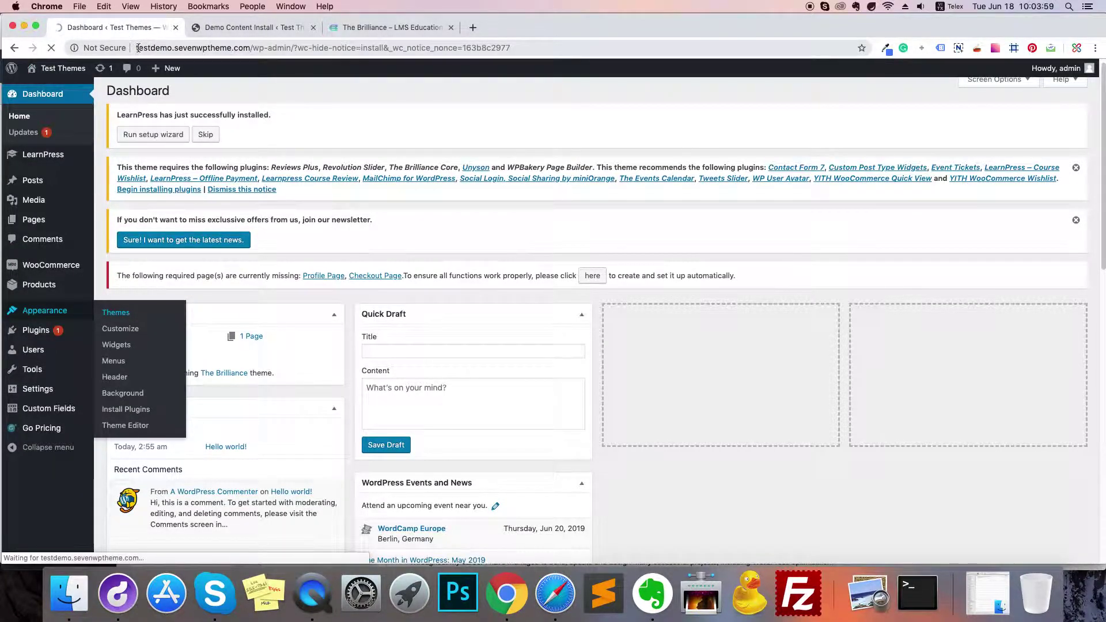
pyautogui.click(360, 25)
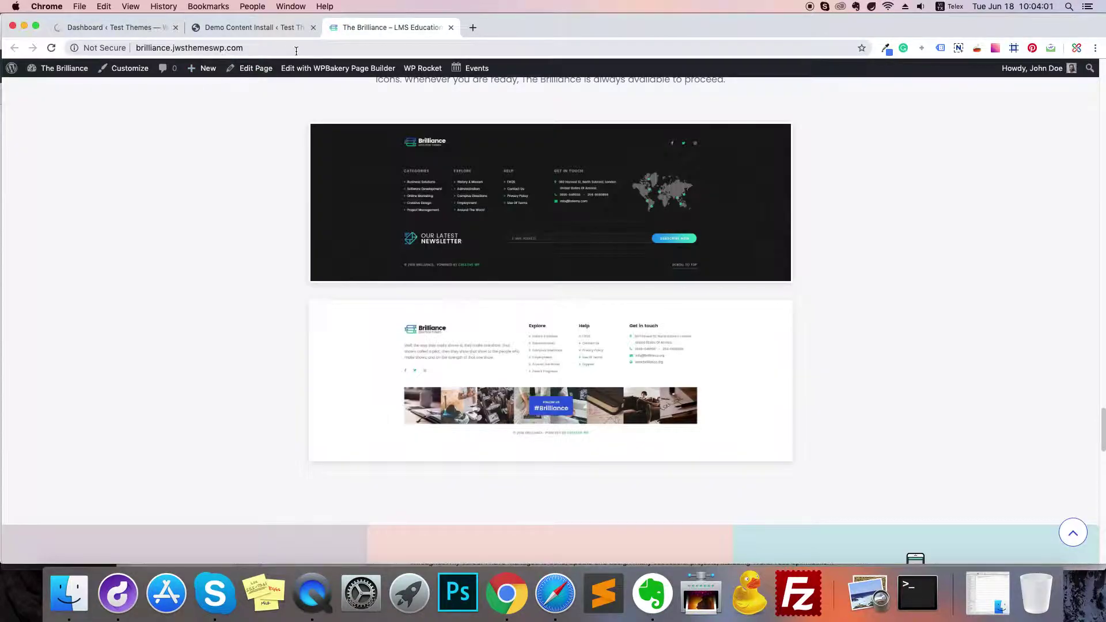
# Log out of the live demo site and open its Home 1 page, checking the demo installation progress meanwhile
pyautogui.moveTo(1031, 68)
pyautogui.click(1003, 137)
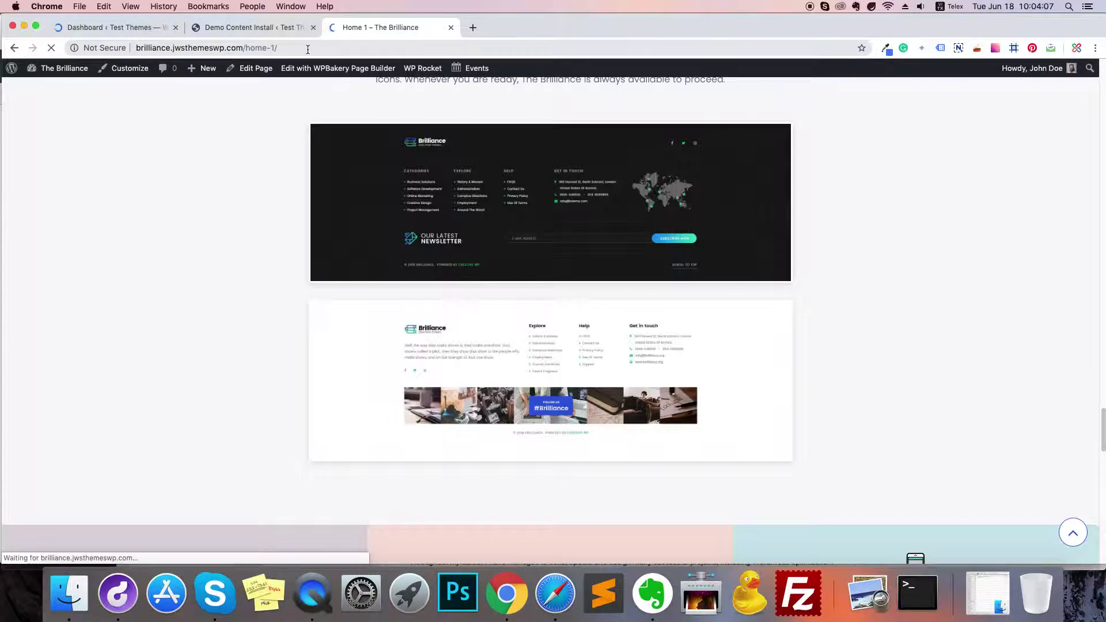
pyautogui.click(257, 26)
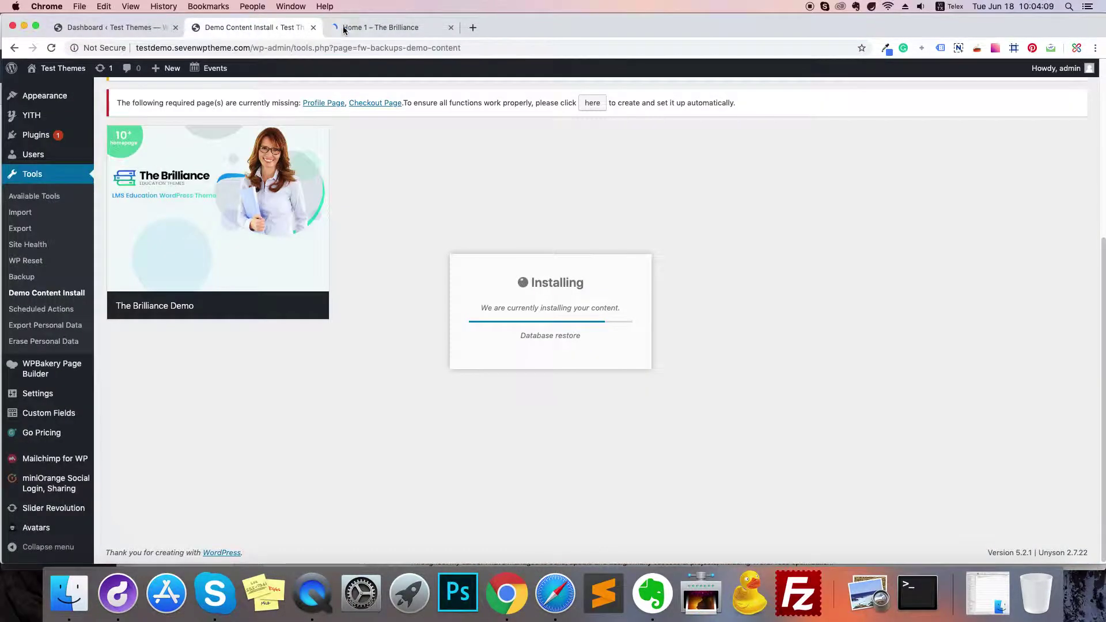
pyautogui.click(382, 26)
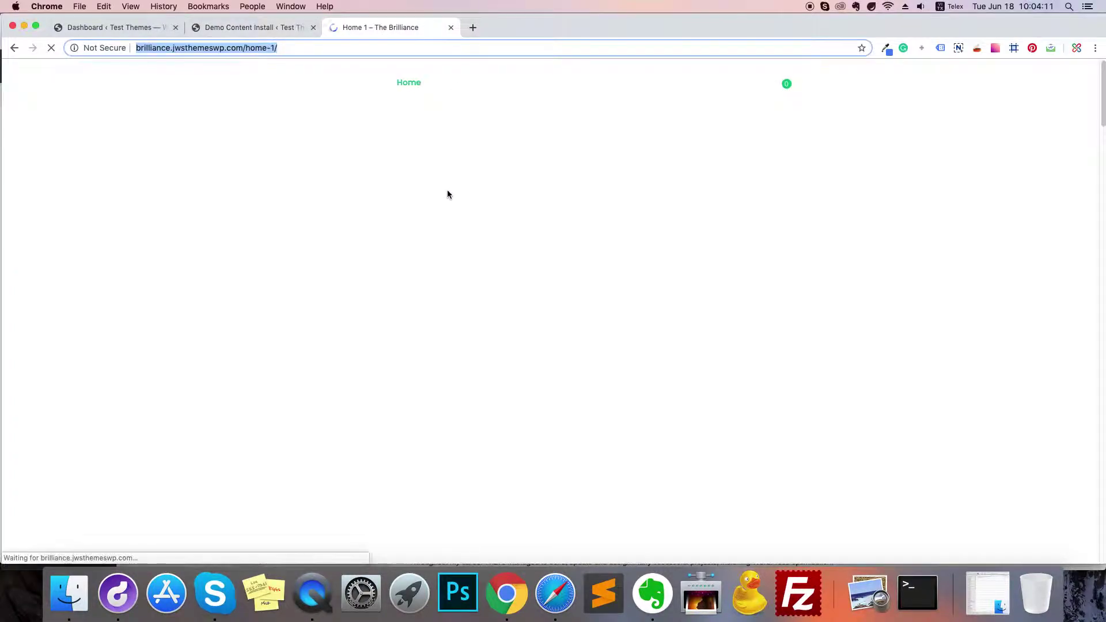
pyautogui.click(257, 27)
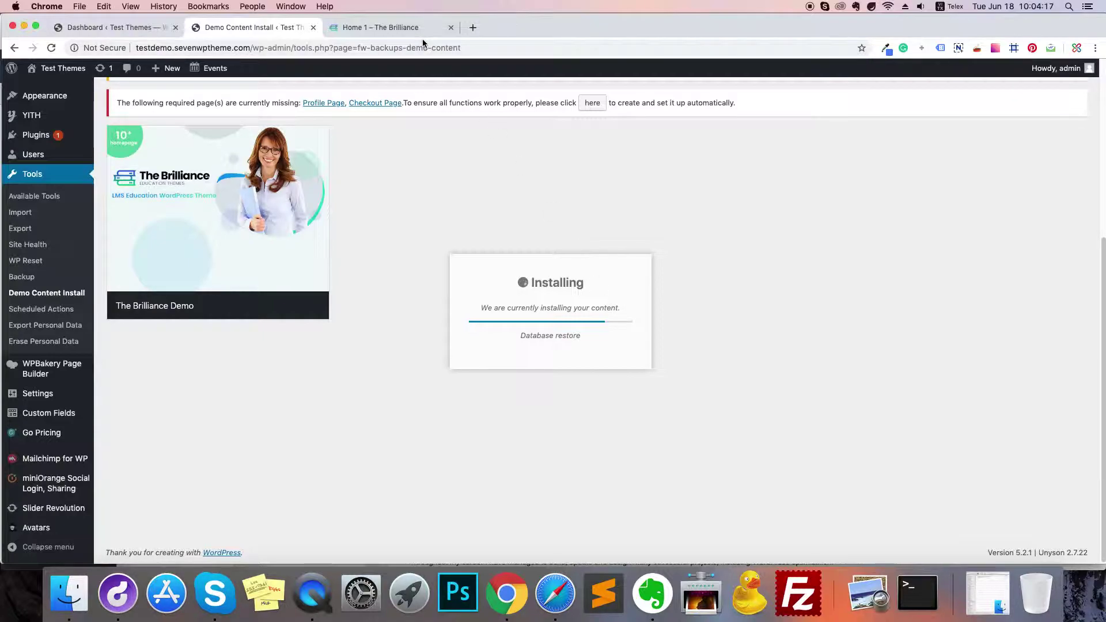
pyautogui.click(396, 29)
# Open the live demo's Contact Us page, Homepage 04 and the hero slider image in separate tabs
pyautogui.moveTo(412, 84)
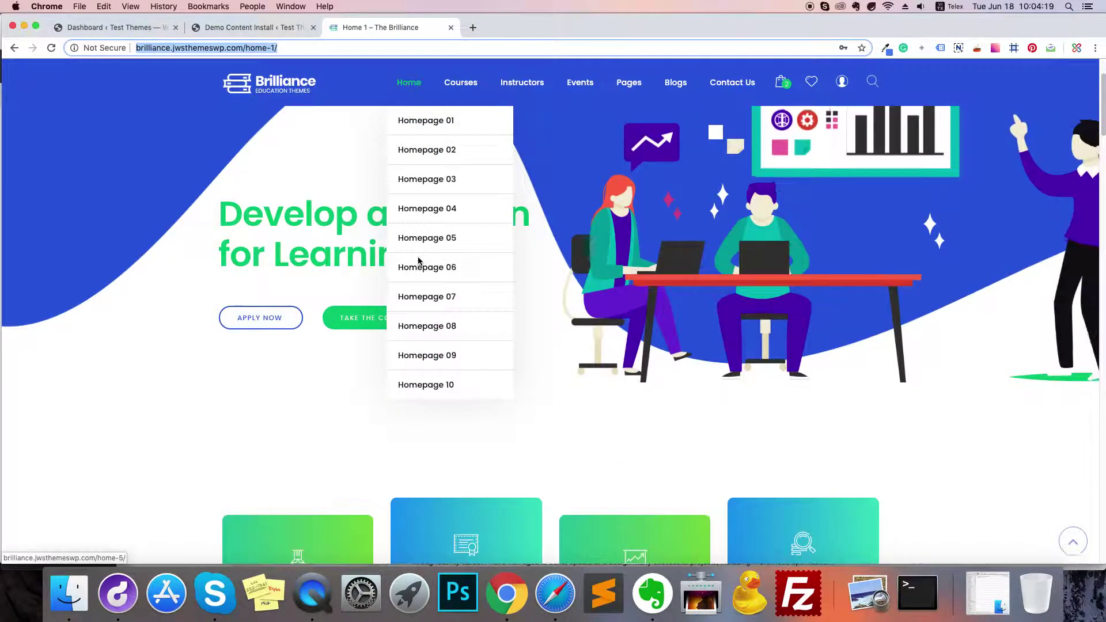
pyautogui.moveTo(630, 87)
pyautogui.rightClick(721, 84)
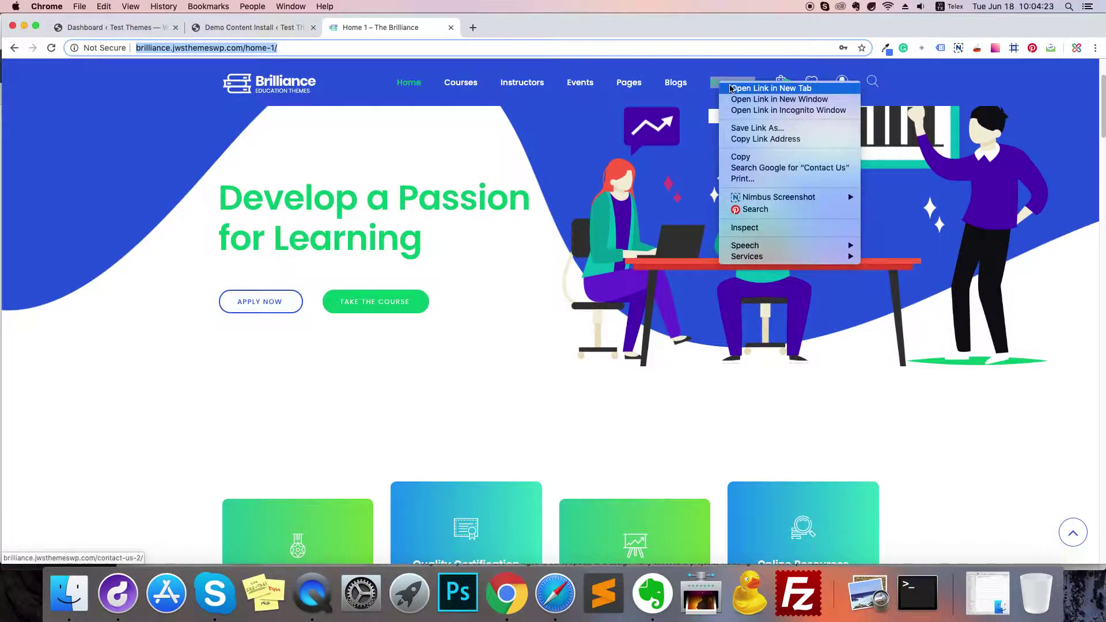
pyautogui.click(770, 88)
pyautogui.moveTo(409, 83)
pyautogui.rightClick(426, 207)
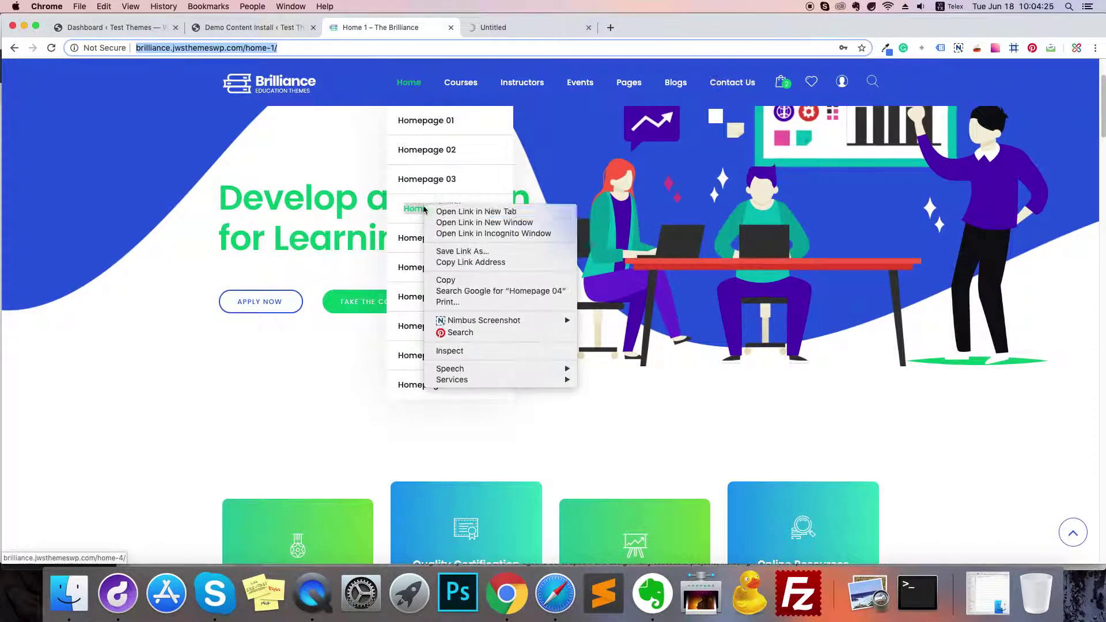
pyautogui.click(438, 217)
pyautogui.rightClick(434, 291)
pyautogui.click(451, 299)
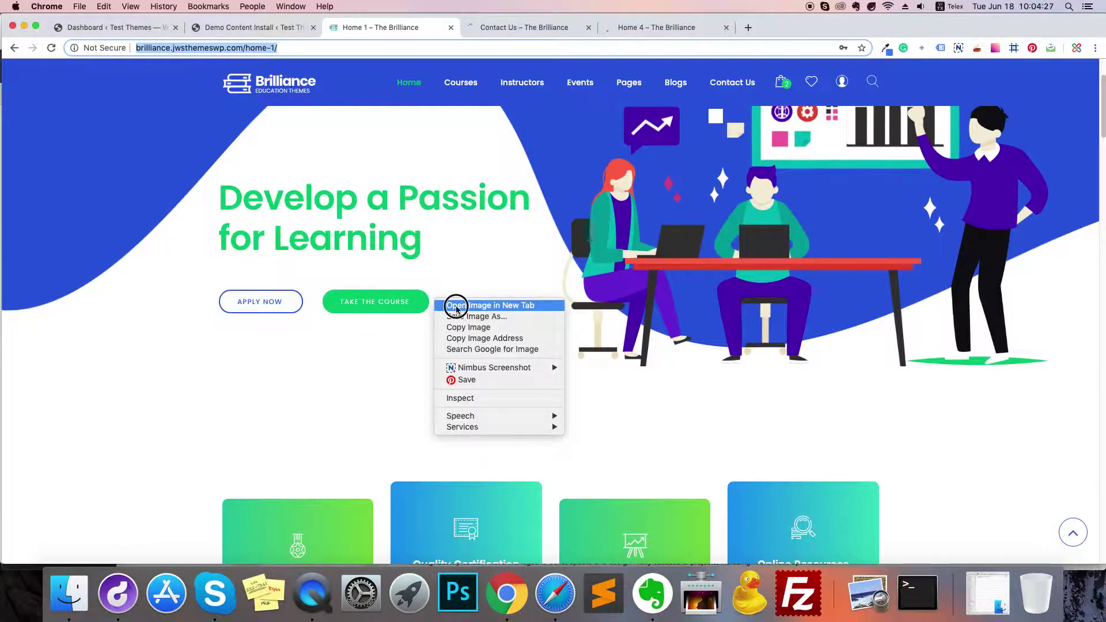
# Check the demo installation progress, and open the From Zero to Hero with Nodejs course from the live demo's popular courses
pyautogui.click(253, 28)
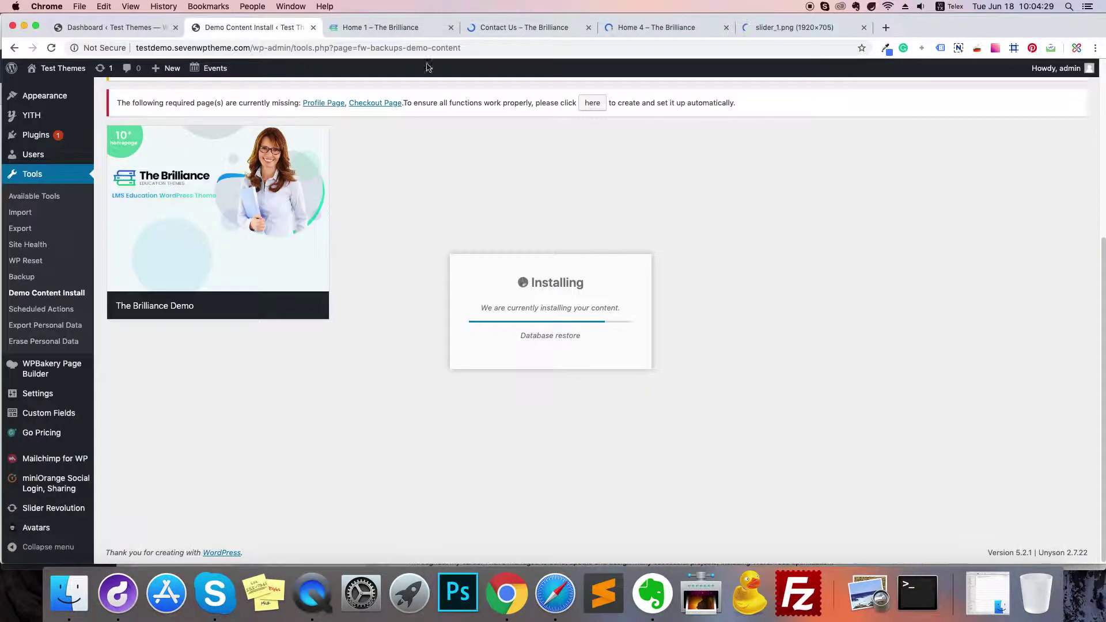
pyautogui.click(540, 29)
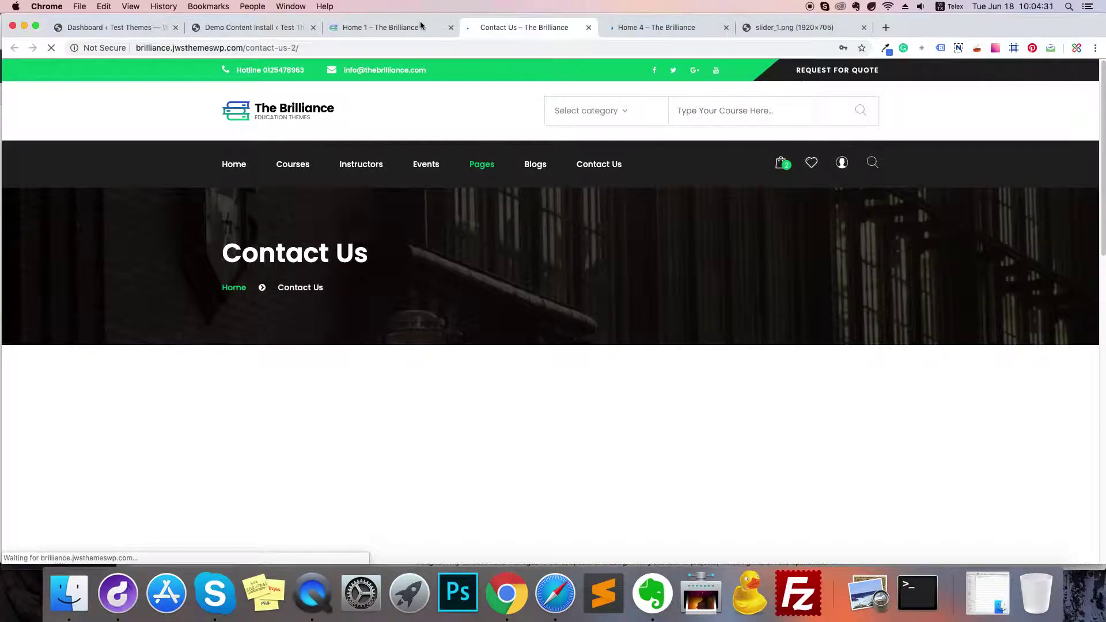
pyautogui.click(395, 27)
pyautogui.scroll(-10, 457, 302)
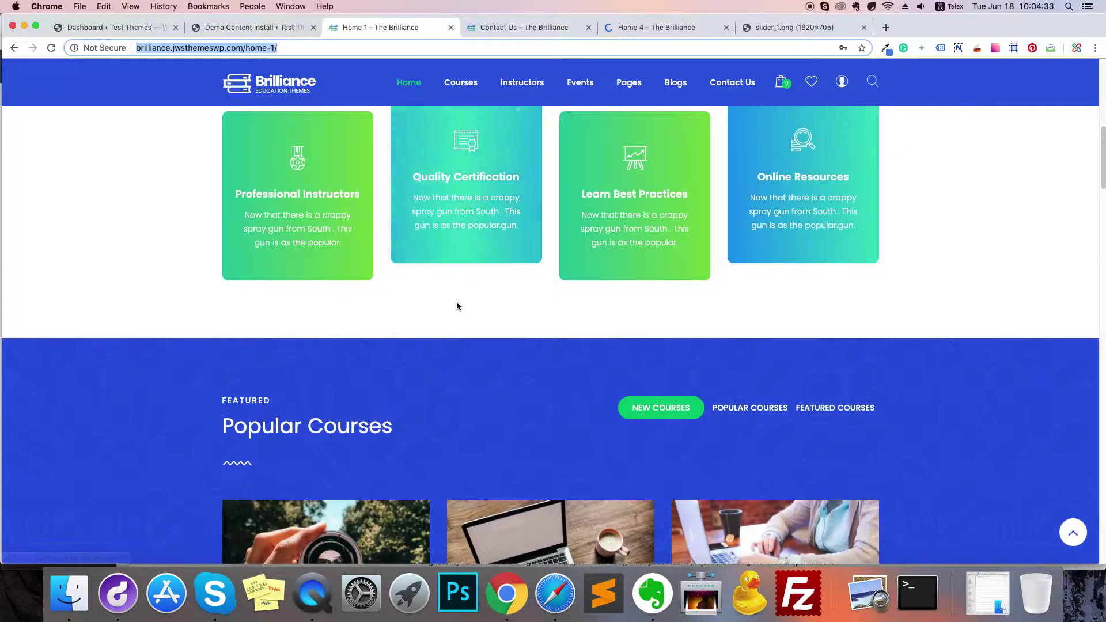
pyautogui.scroll(-1, 458, 307)
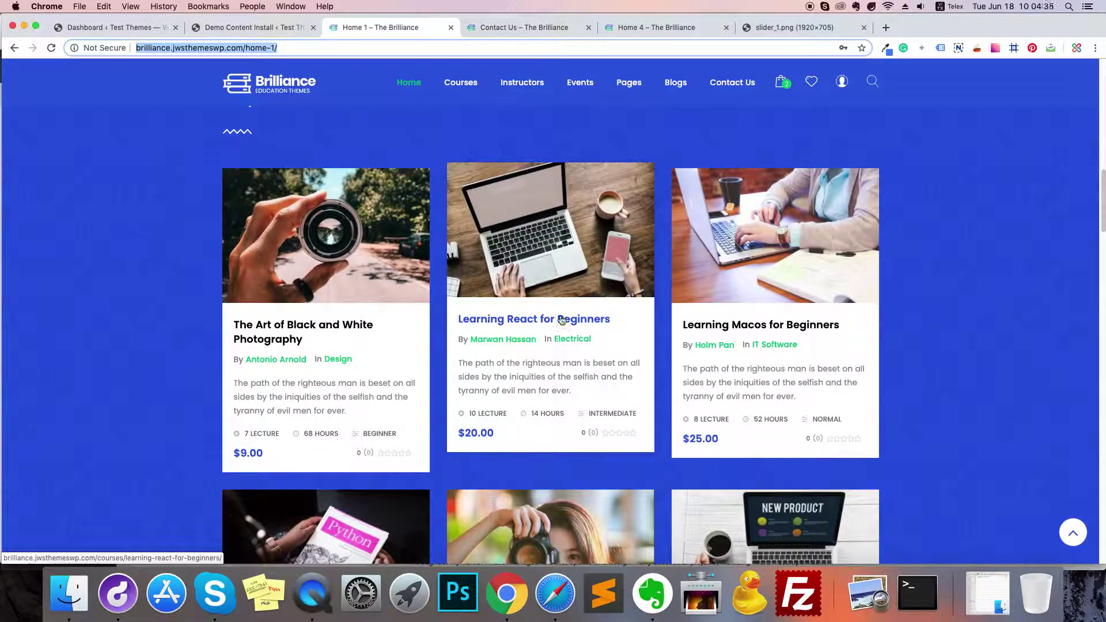
pyautogui.scroll(-8, 561, 321)
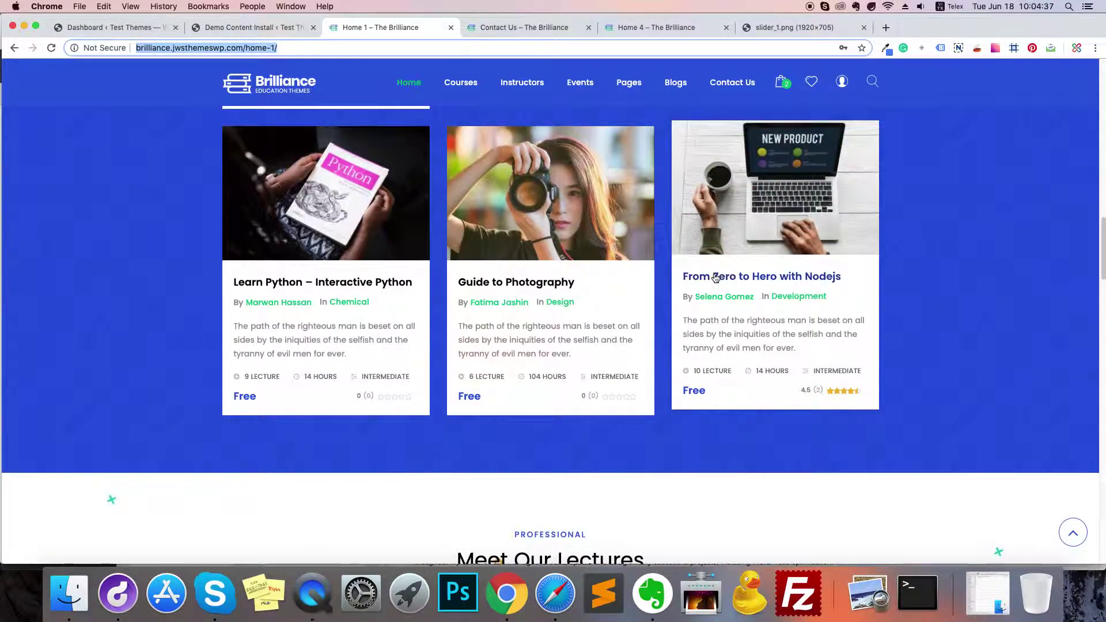
pyautogui.click(692, 277)
# Examine the test site's imported front page and its first home page demos
pyautogui.click(256, 30)
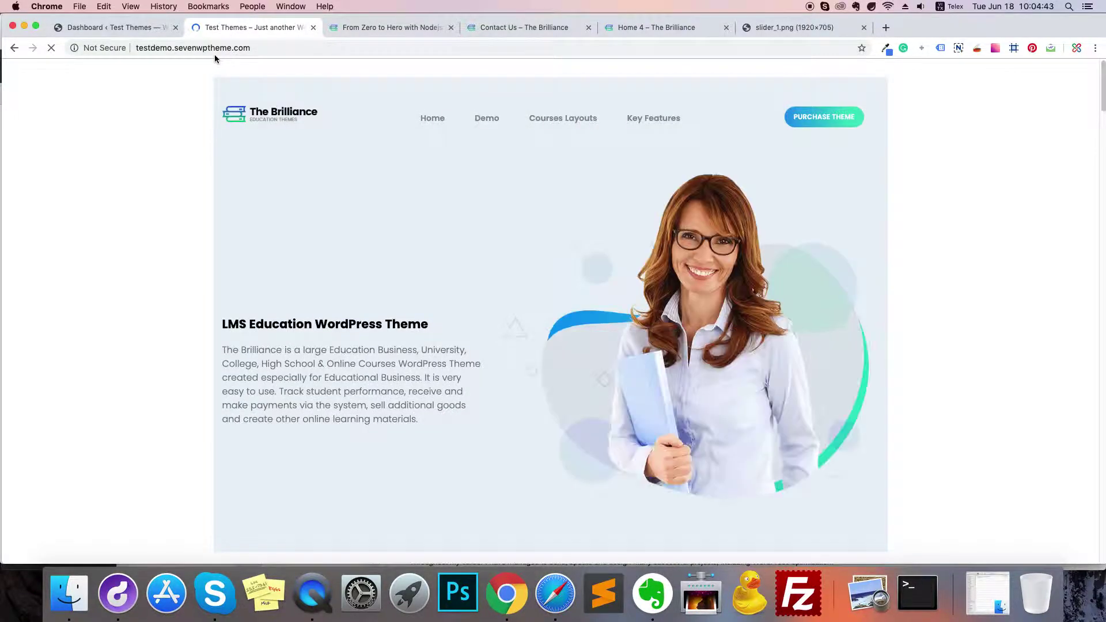
pyautogui.scroll(-5, 271, 234)
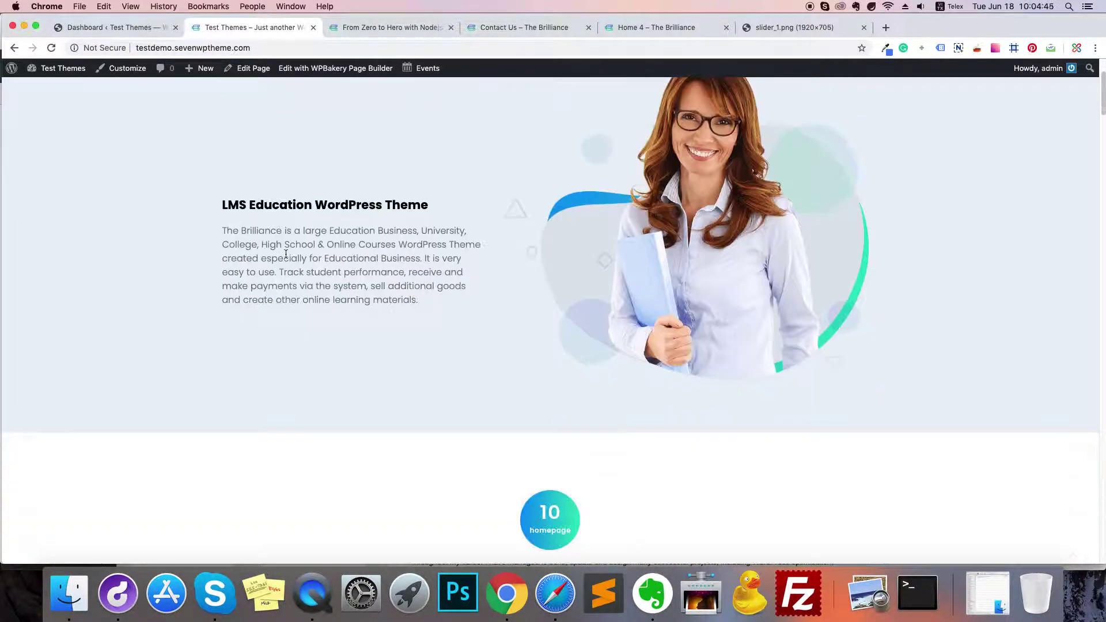
pyautogui.scroll(-10, 288, 257)
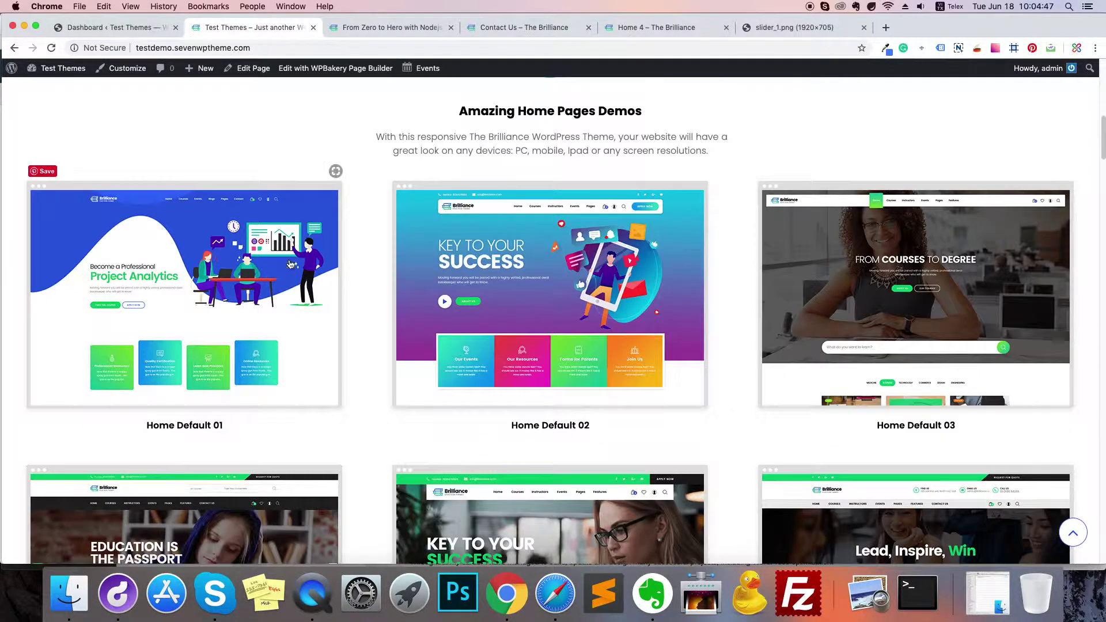
pyautogui.scroll(-5, 289, 262)
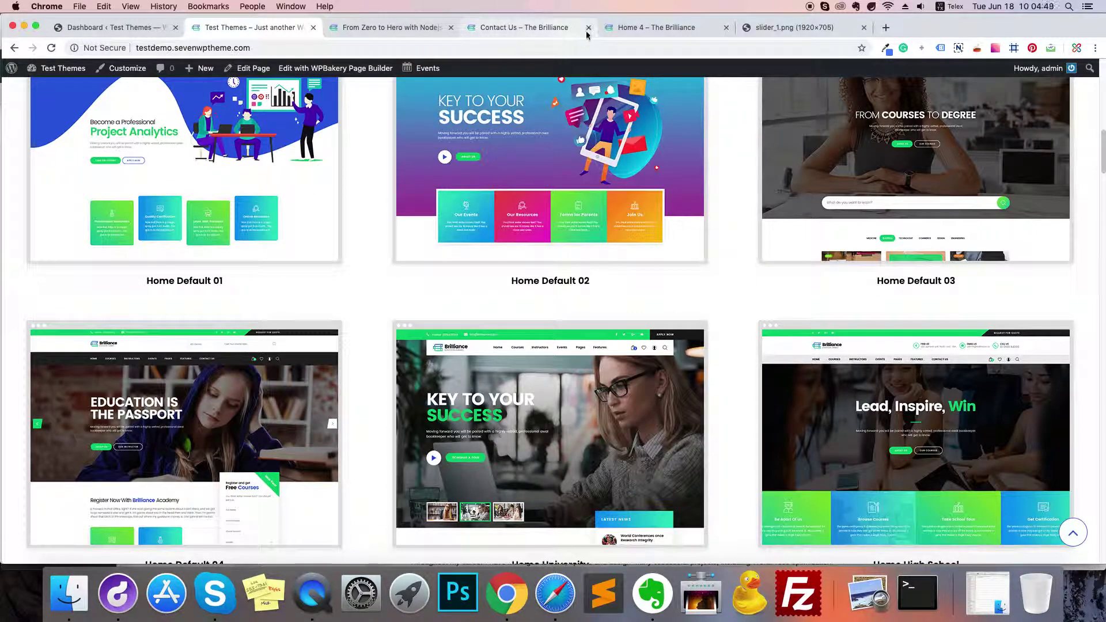
# Close the Contact Us, Home 4 and slider image tabs
pyautogui.click(589, 28)
pyautogui.click(588, 27)
pyautogui.click(589, 27)
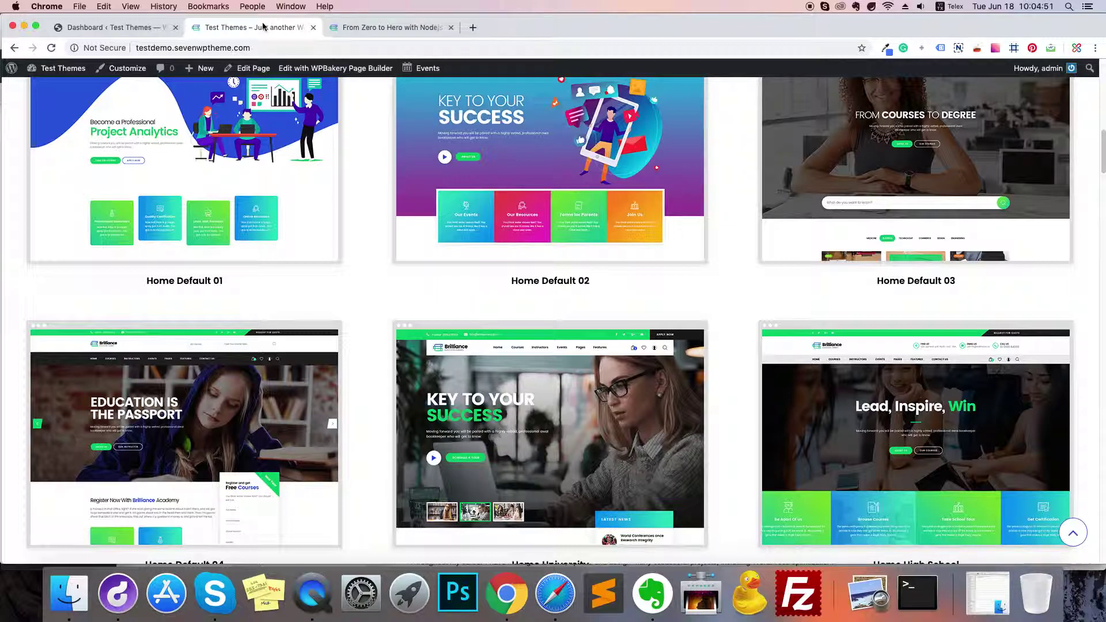
# Browse the remaining home page demos on the test site and open Home Default 01 in a separate tab
pyautogui.scroll(-10, 365, 427)
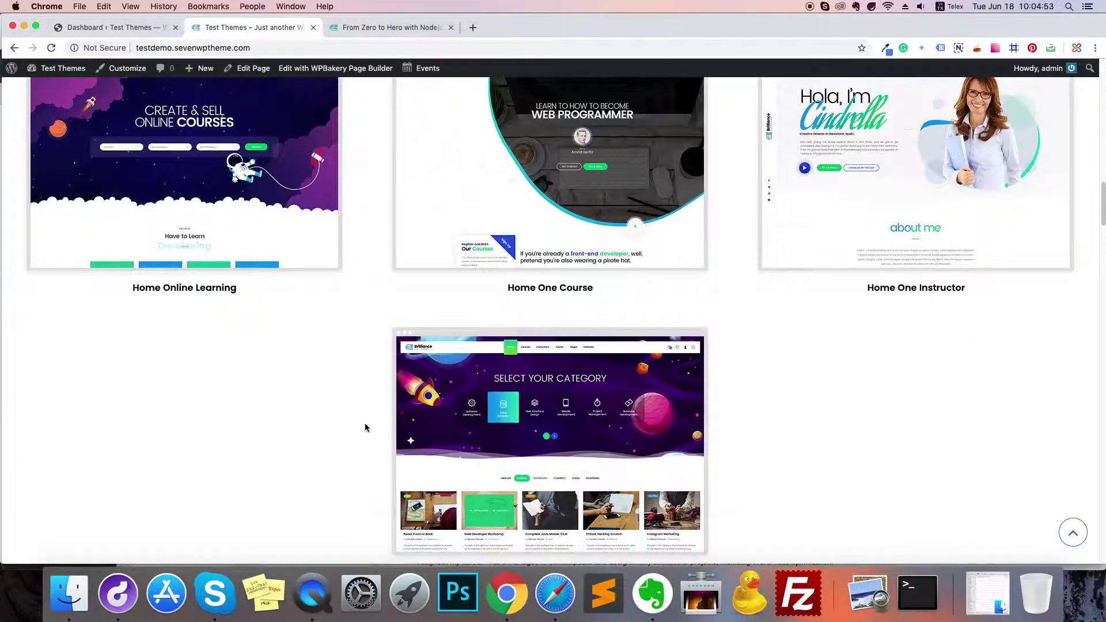
pyautogui.scroll(-3, 365, 427)
pyautogui.scroll(15, 347, 309)
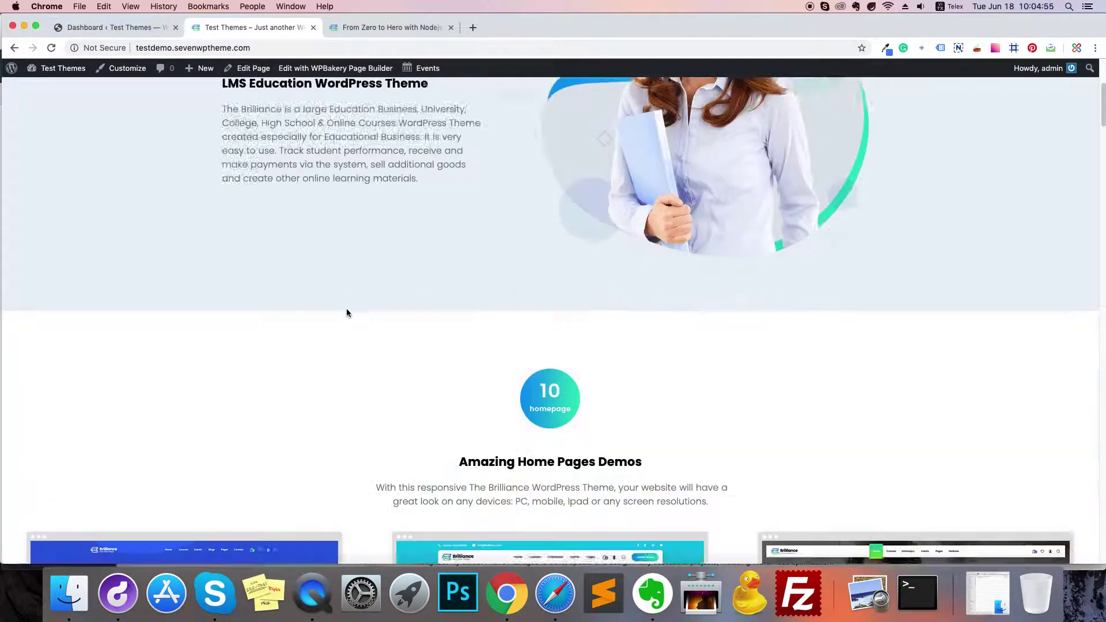
pyautogui.scroll(-5, 346, 313)
pyautogui.rightClick(153, 315)
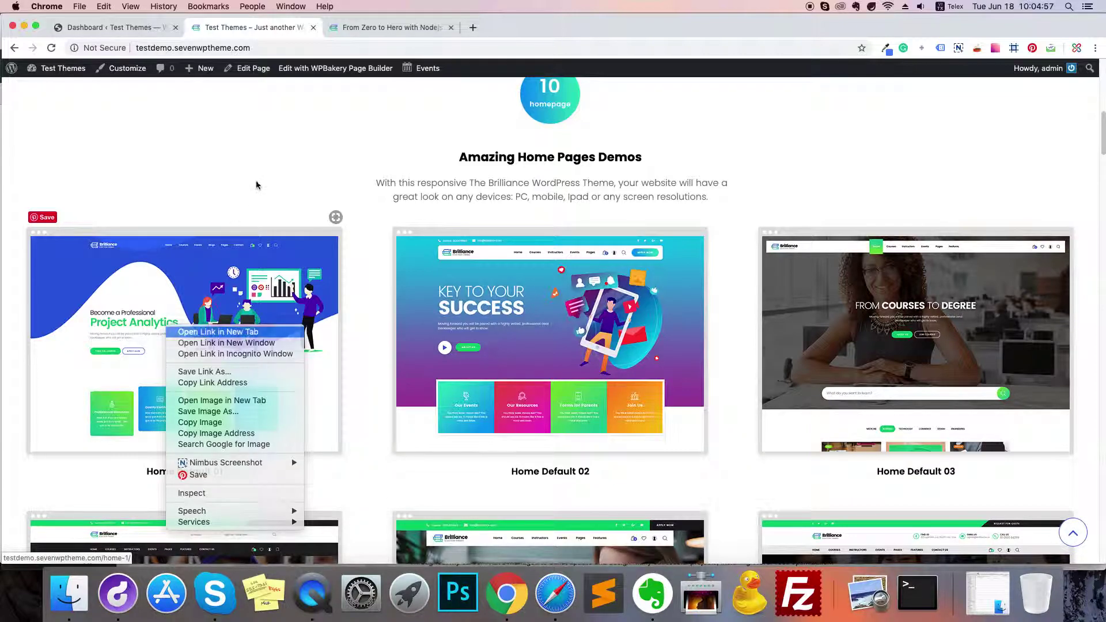
pyautogui.click(185, 324)
pyautogui.click(353, 28)
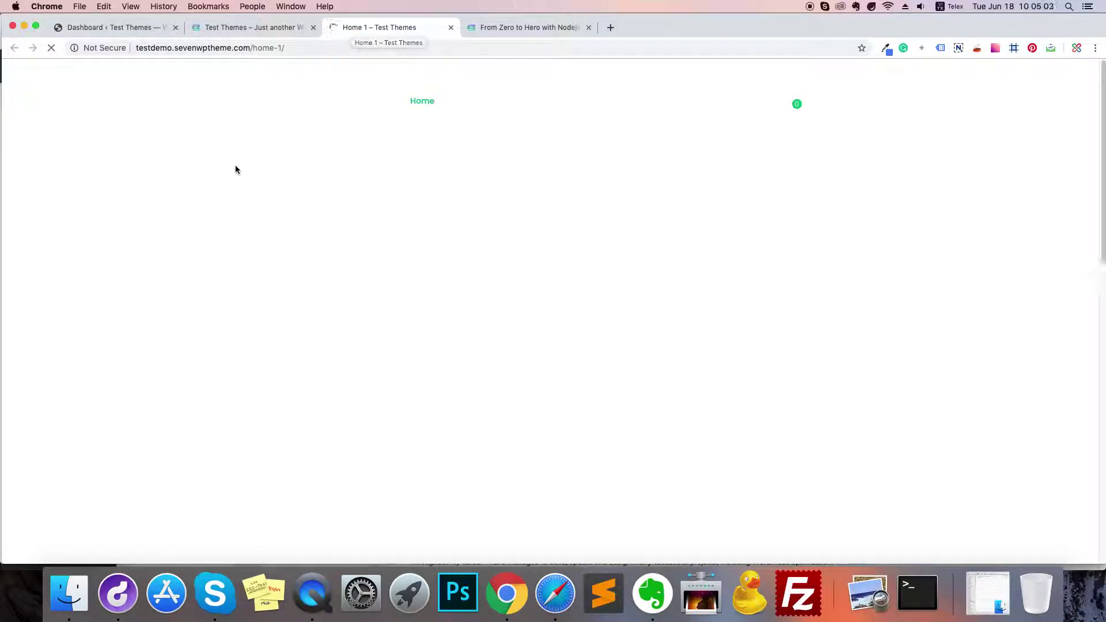
# Go to the test site's dashboard, dismiss the WP Reset notice and open the Theme Settings
pyautogui.click(247, 29)
pyautogui.moveTo(70, 74)
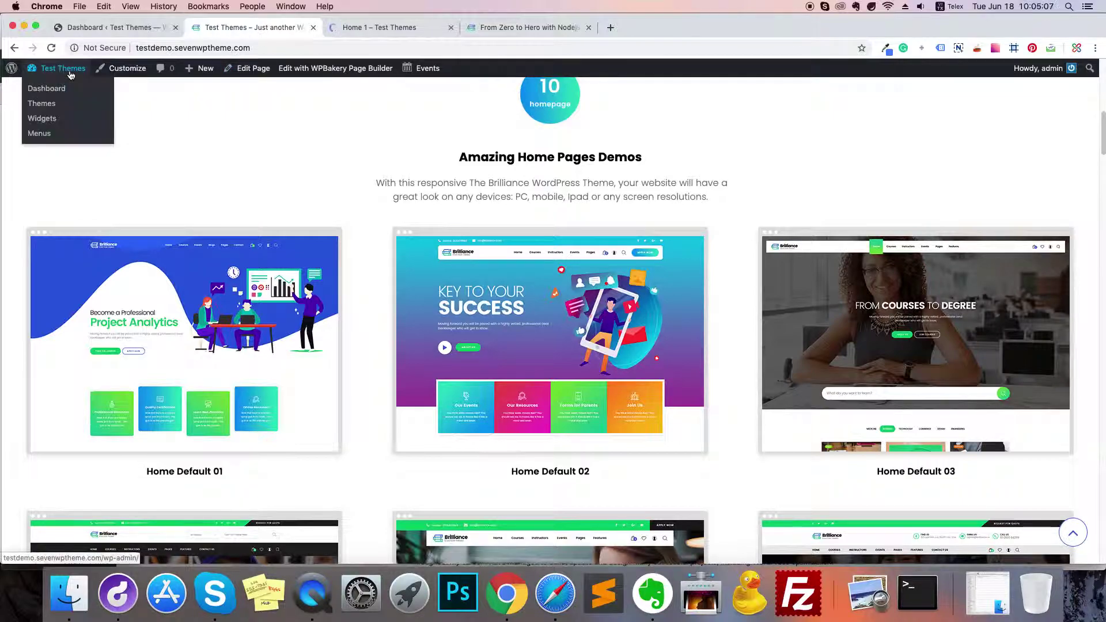
pyautogui.click(54, 91)
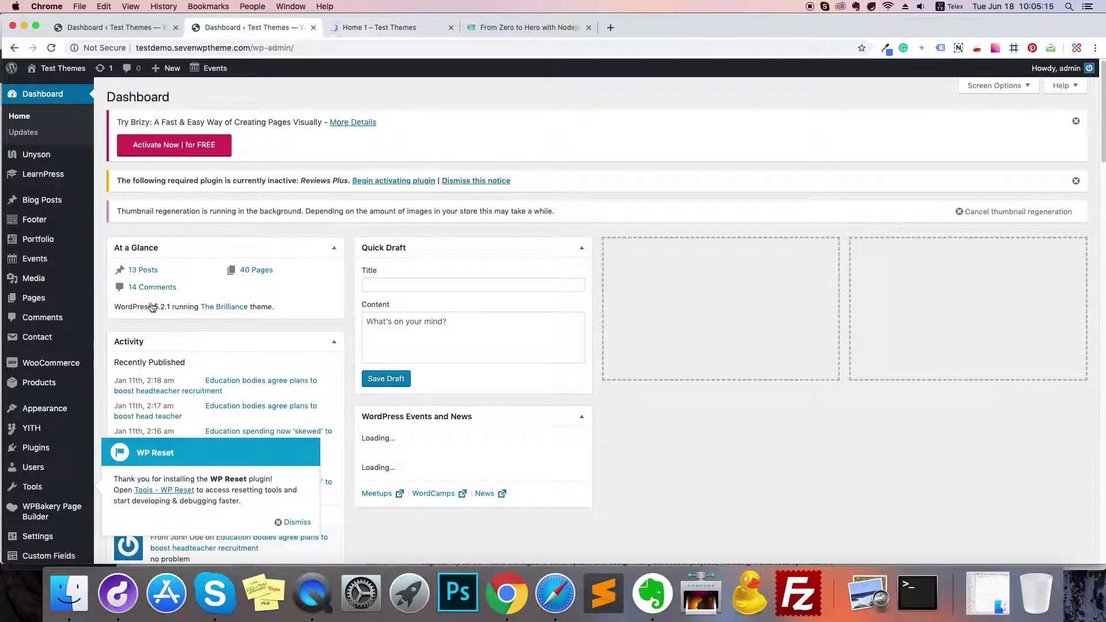
pyautogui.scroll(-1, 151, 307)
pyautogui.moveTo(44, 395)
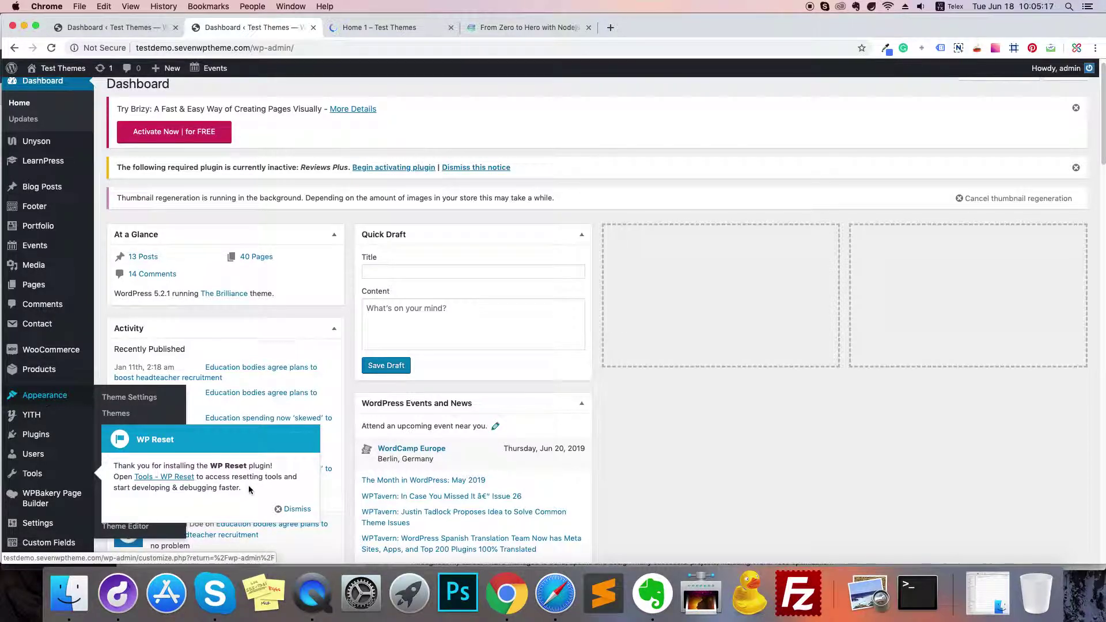
pyautogui.click(292, 508)
pyautogui.click(115, 393)
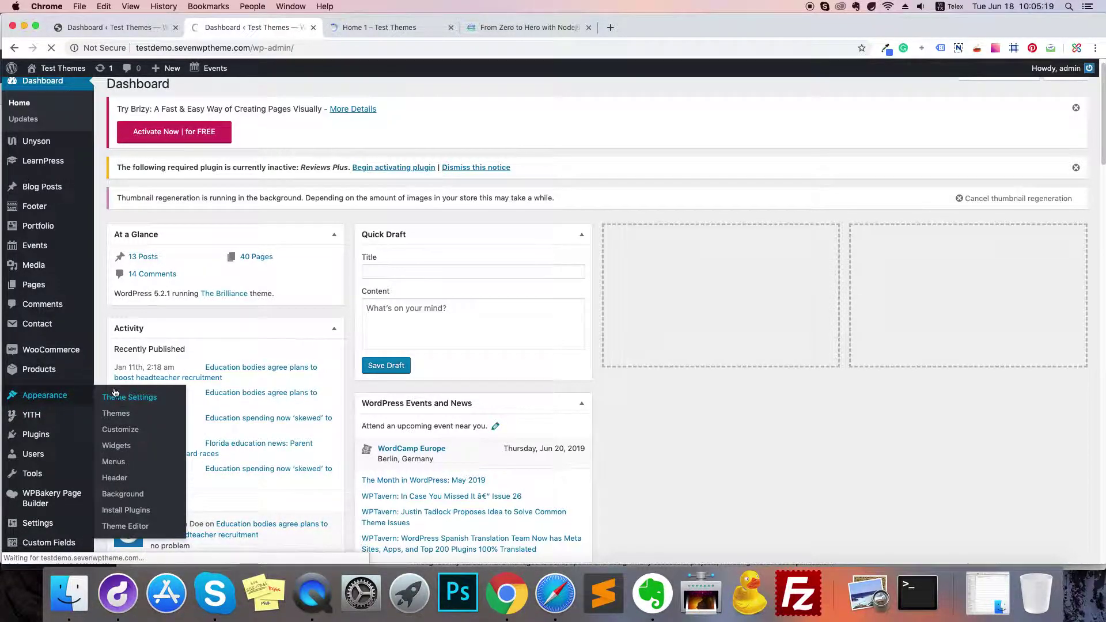